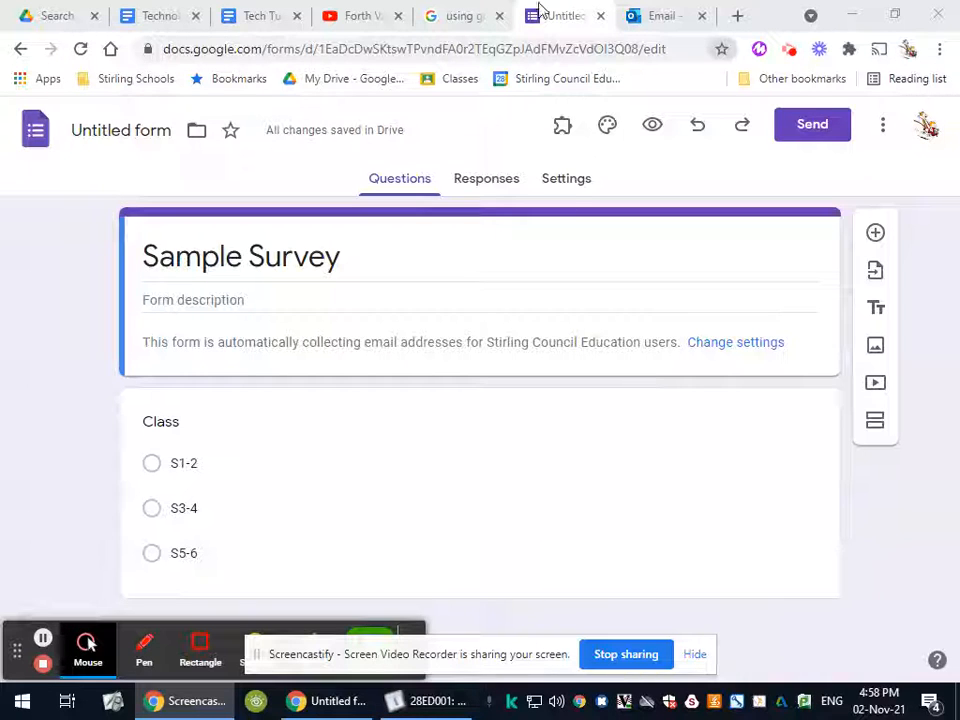
Step: Check the video results of the "using go to sections in forms" search and return to the Sample Survey form
left_click(452, 22)
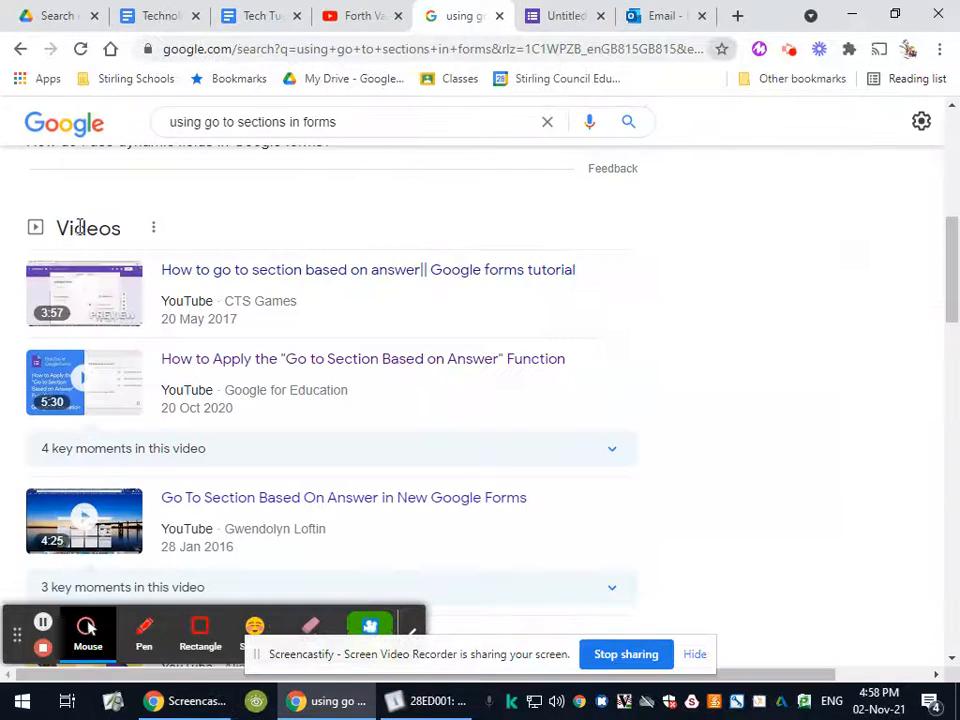
scroll(289, 259, "down", 1)
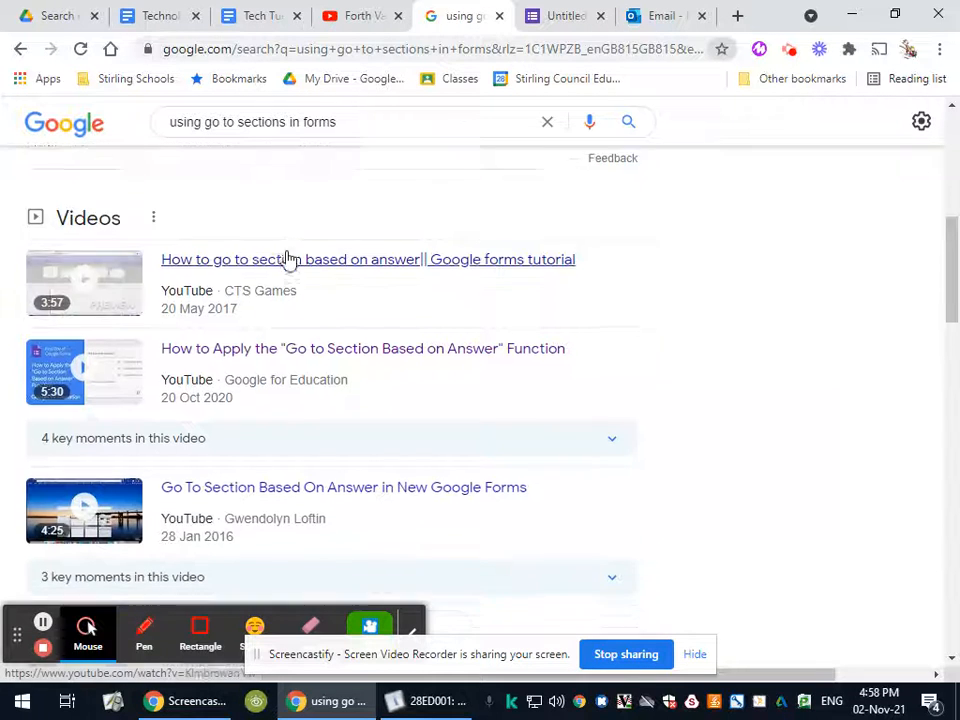
scroll(268, 347, "up", 2)
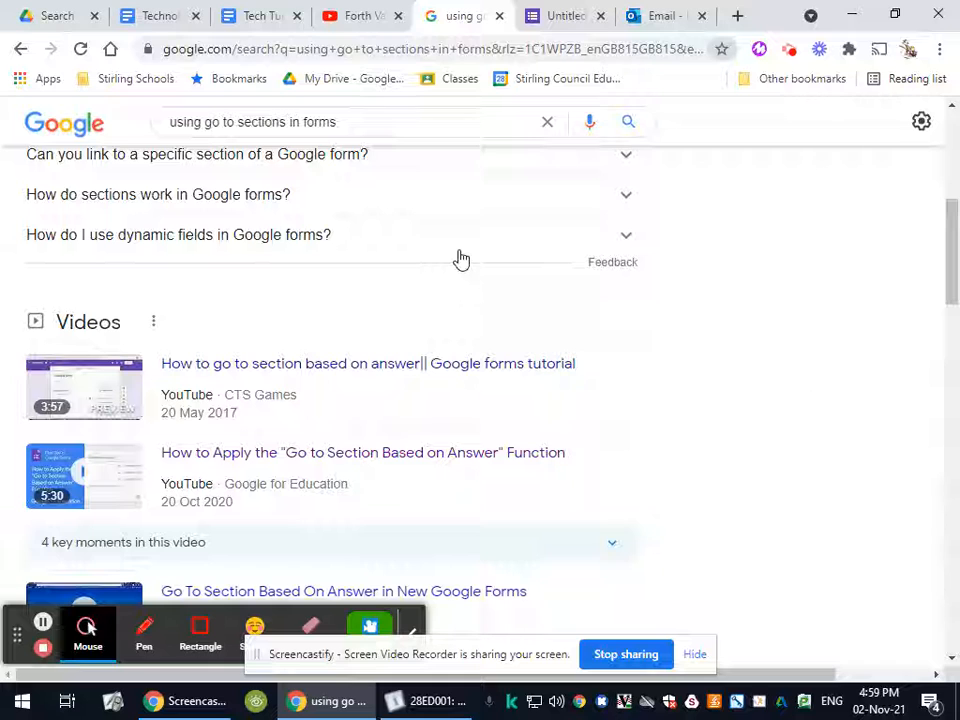
left_click(555, 17)
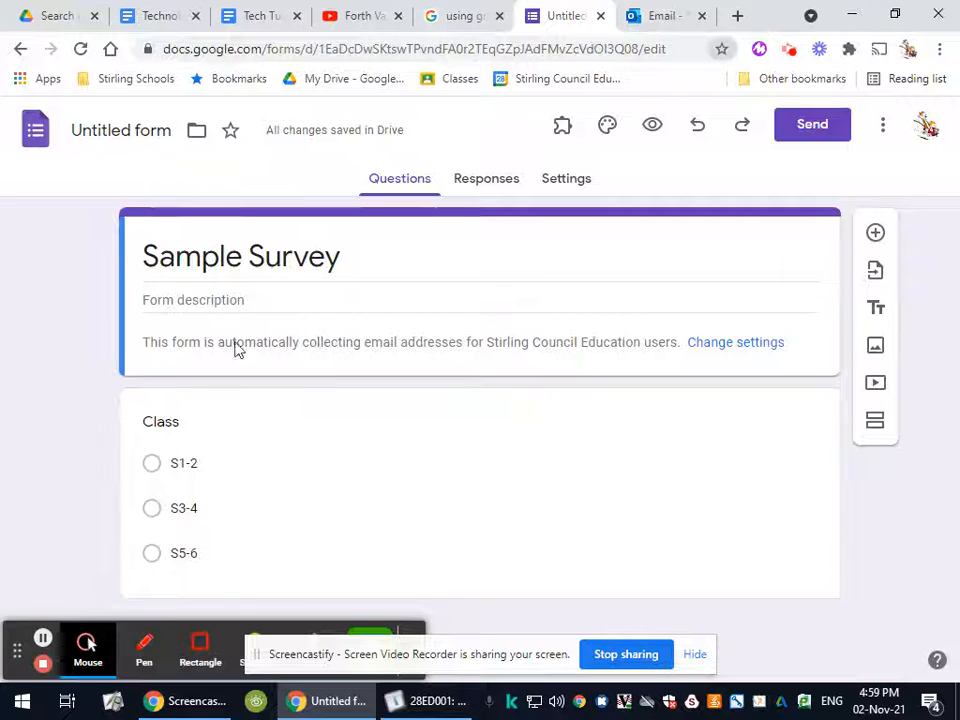
Step: Open the Class question and review its answer options and the available question types
left_click(326, 504)
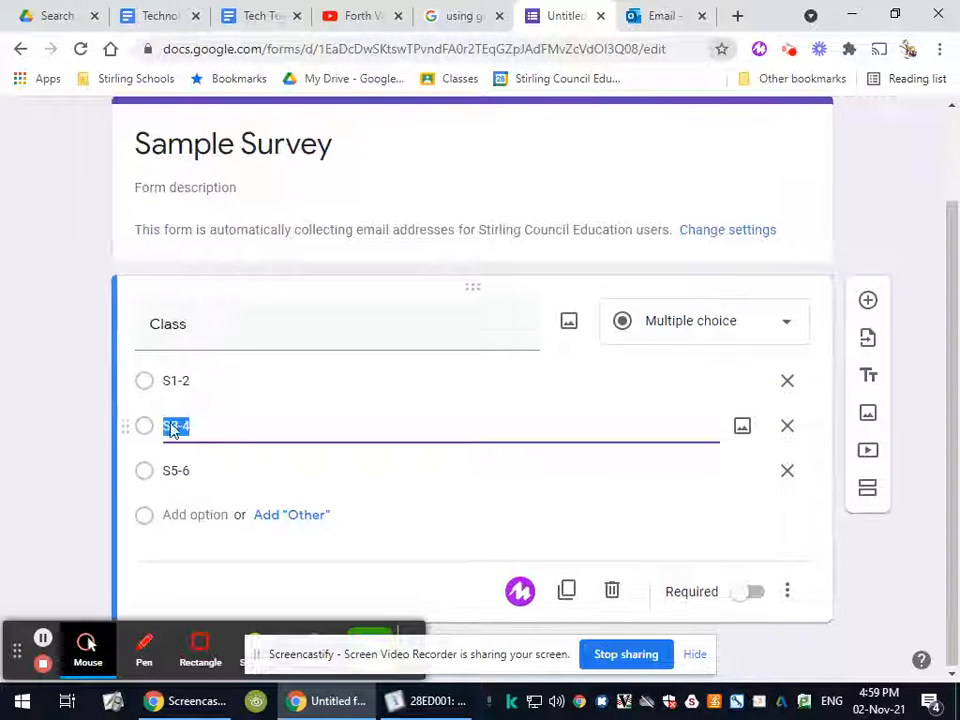
left_click(225, 381)
left_click(225, 416)
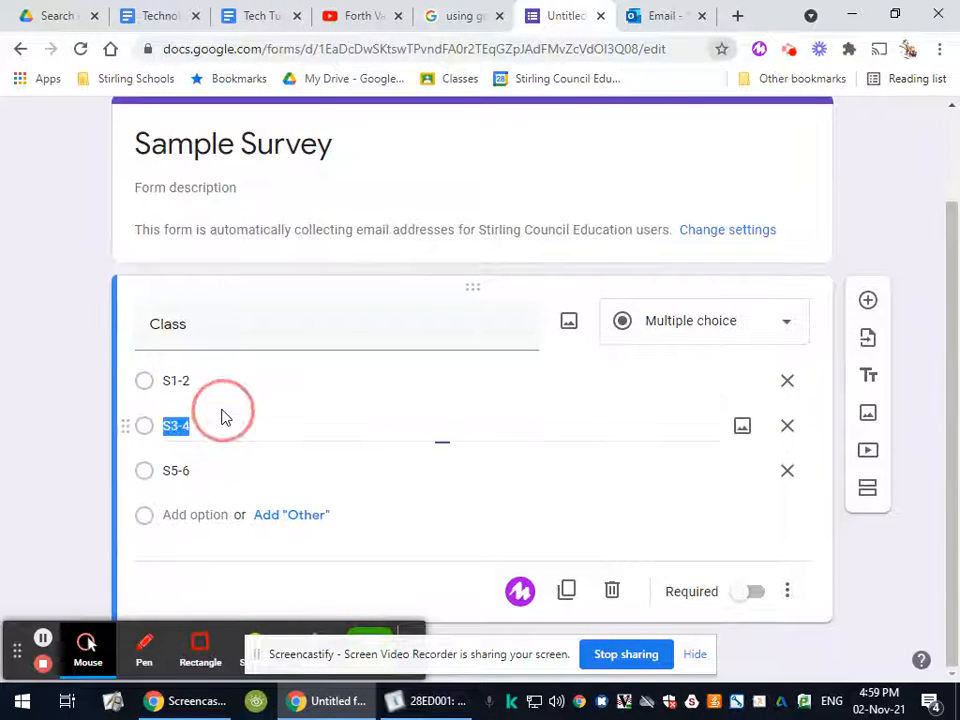
left_click(216, 466)
left_click(43, 446)
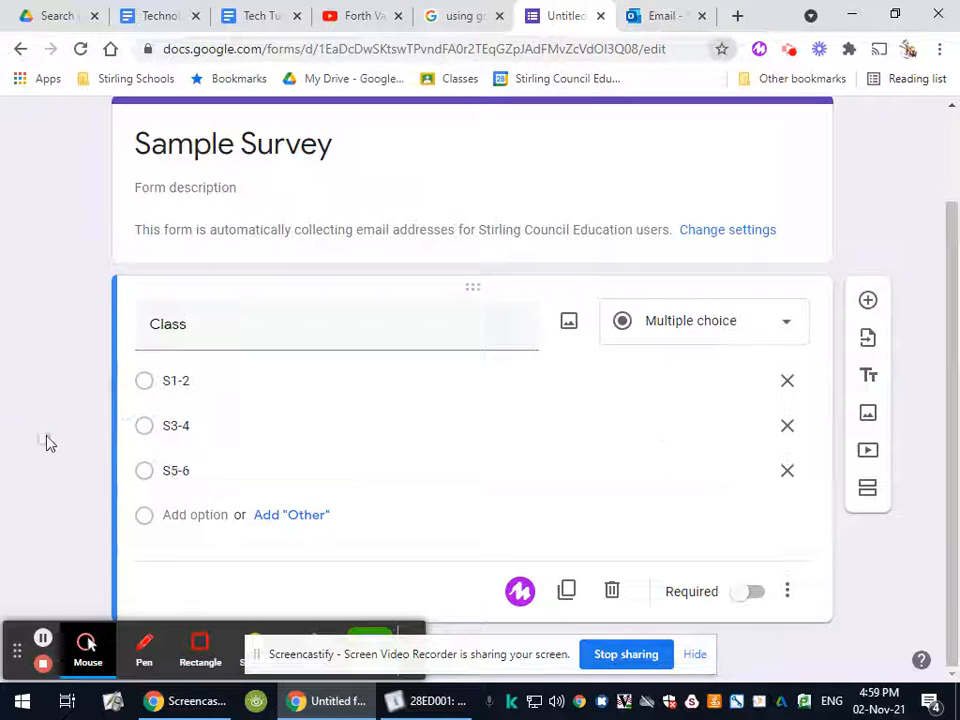
left_click(707, 332)
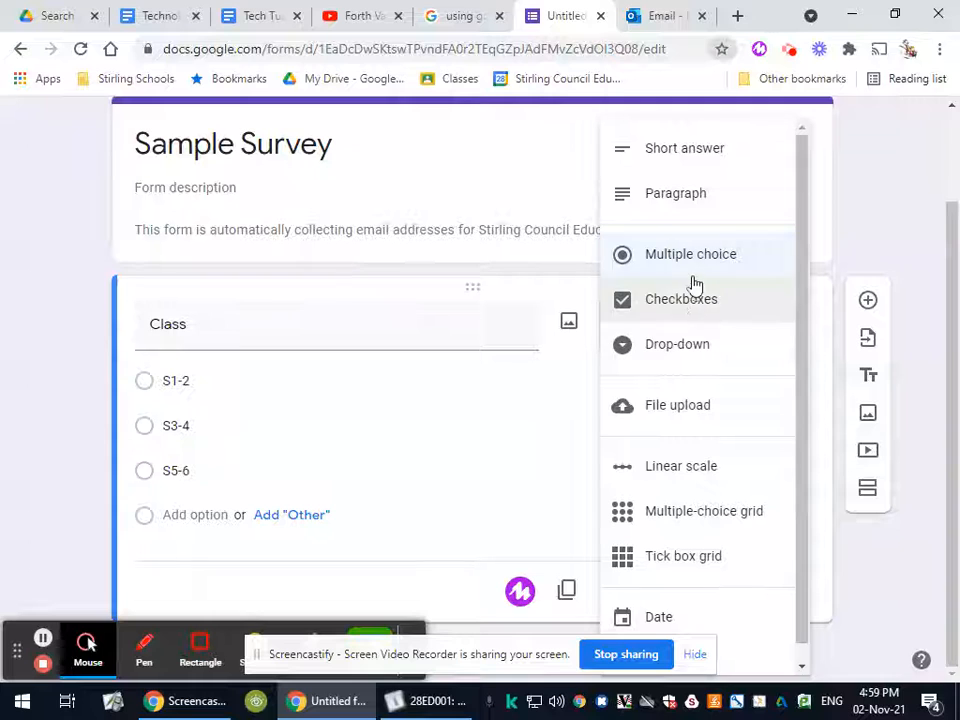
left_click(571, 280)
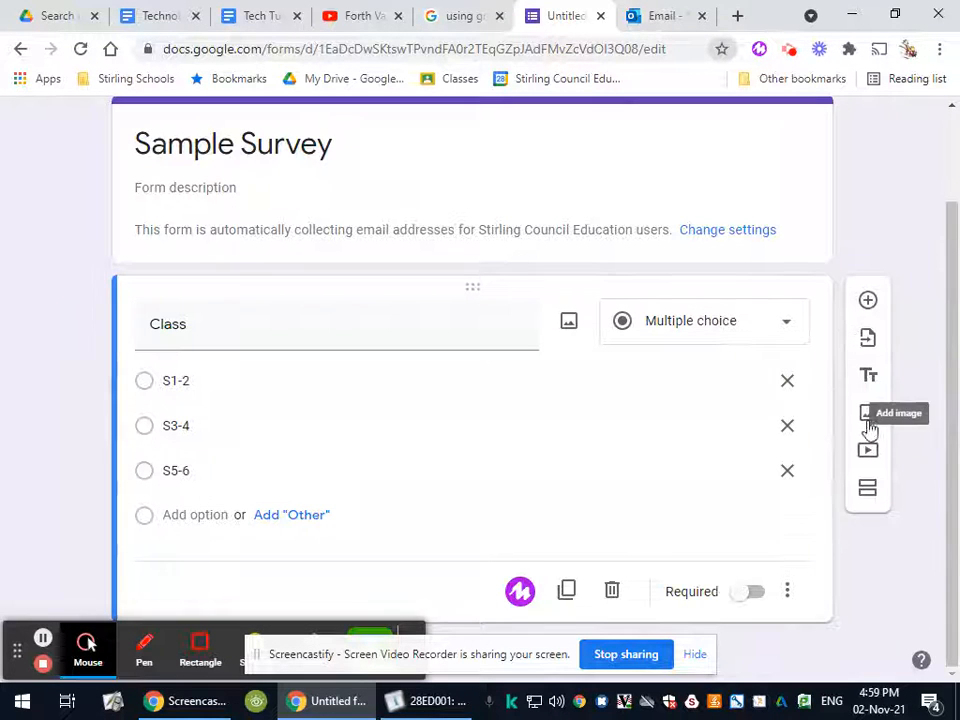
Step: Add a new section after the Class question and title it "S1-2"
left_click(868, 493)
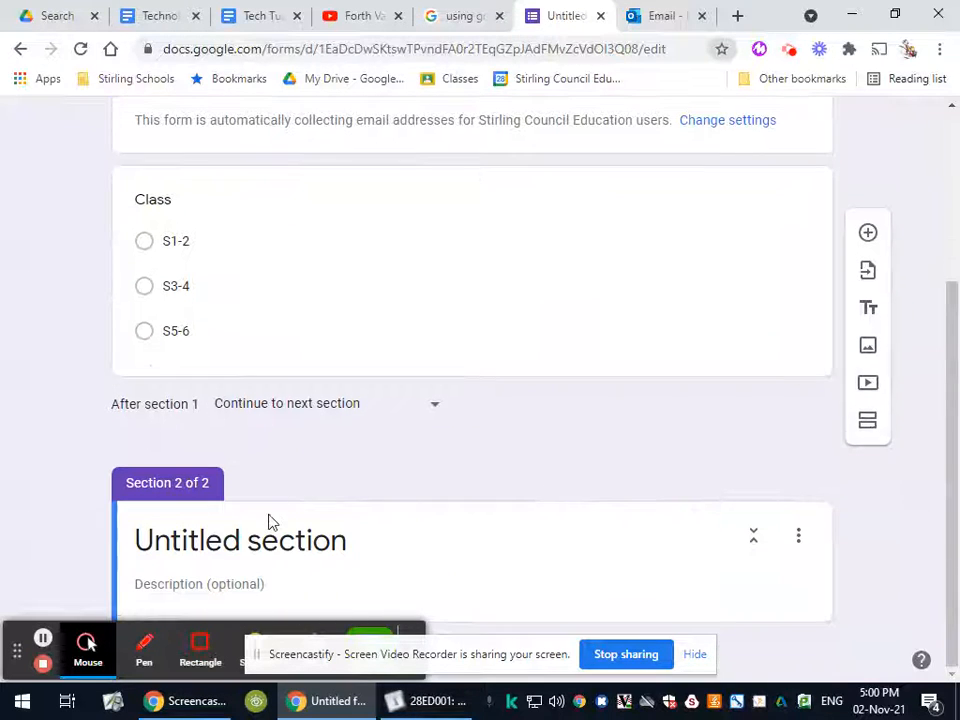
left_click(197, 536)
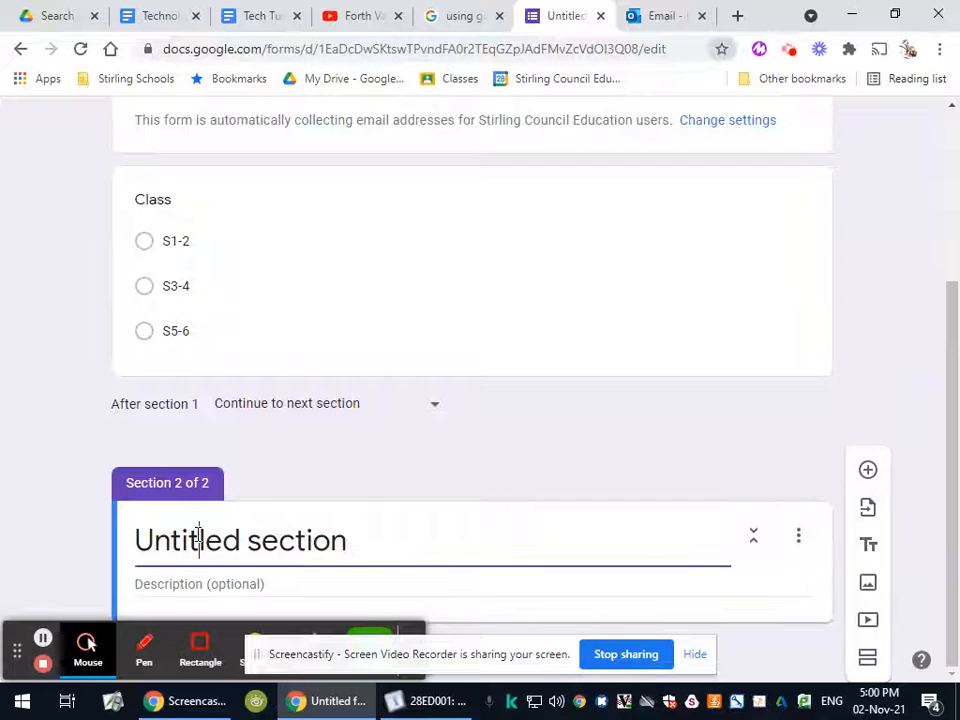
double_click(197, 536)
triple_click(243, 537)
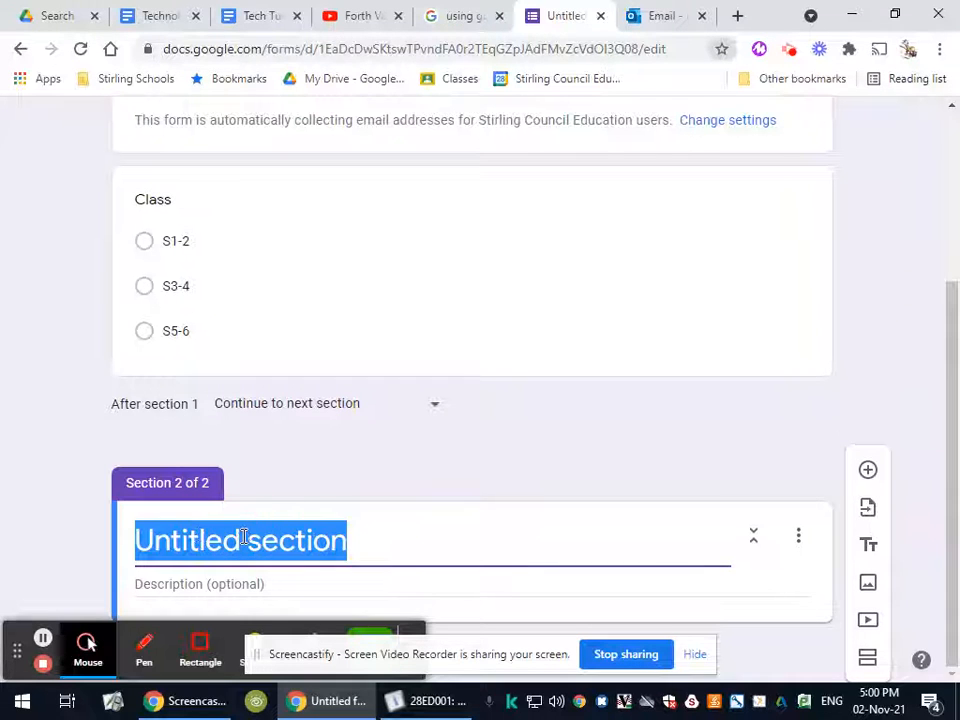
type("S1-2")
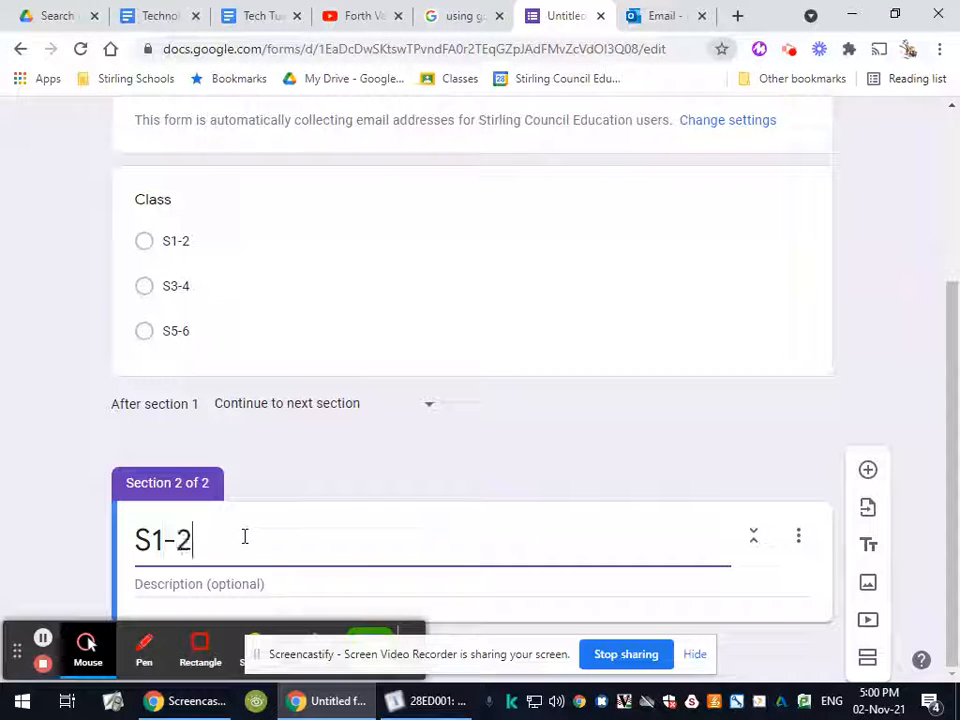
left_click(43, 638)
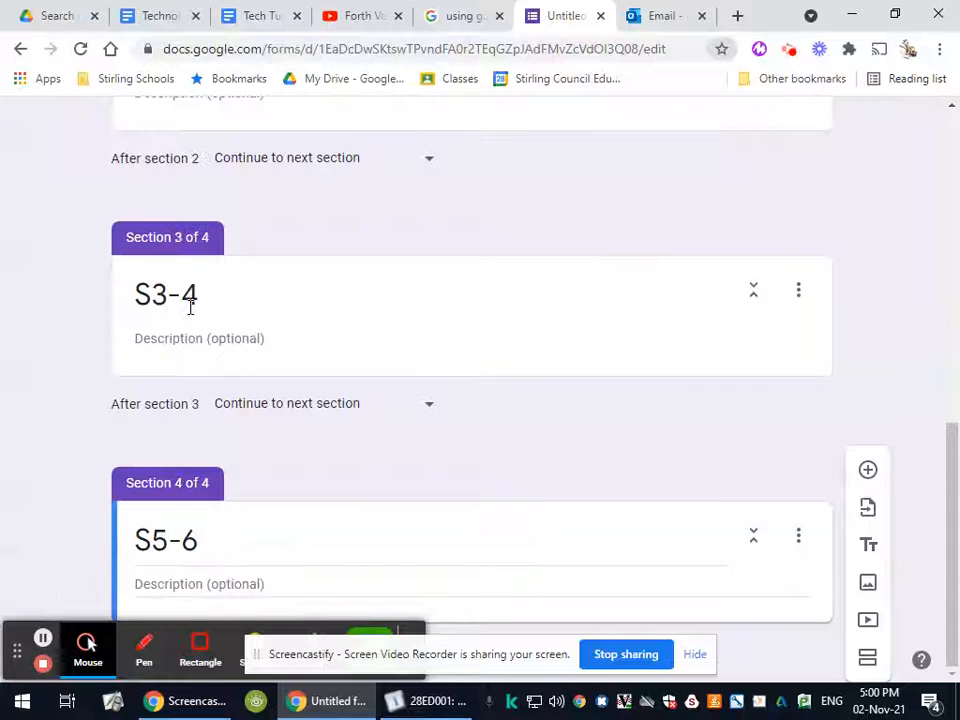
Step: Compare the Class answer options with the S1-2, S3-4 and S5-6 sections of the form
scroll(236, 332, "up", 10)
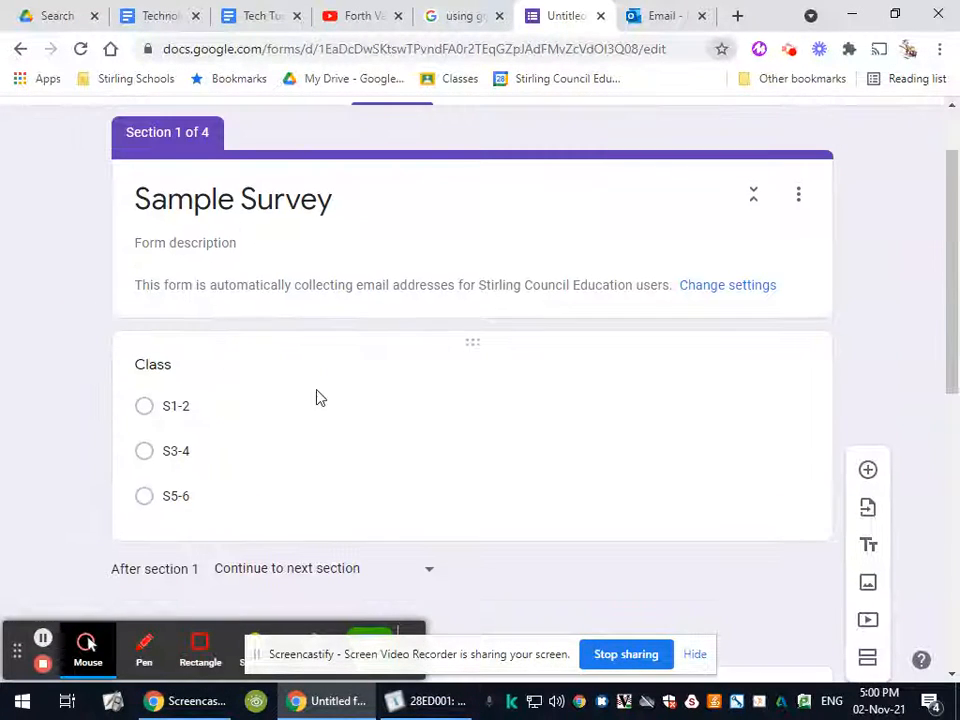
scroll(171, 304, "up", 1)
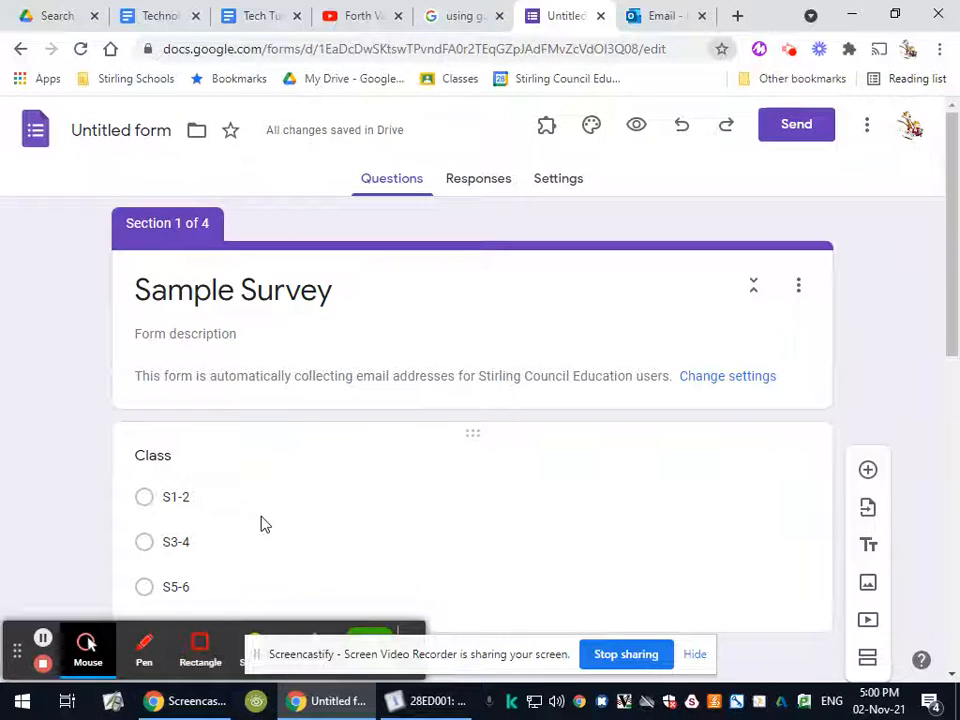
scroll(255, 506, "down", 2)
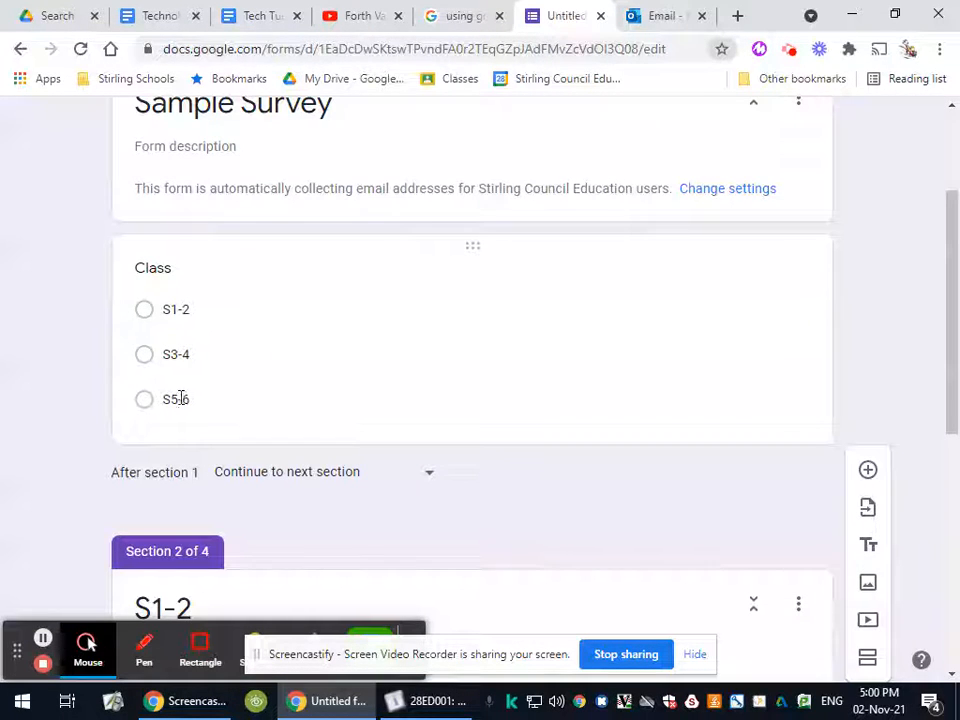
scroll(279, 373, "down", 4)
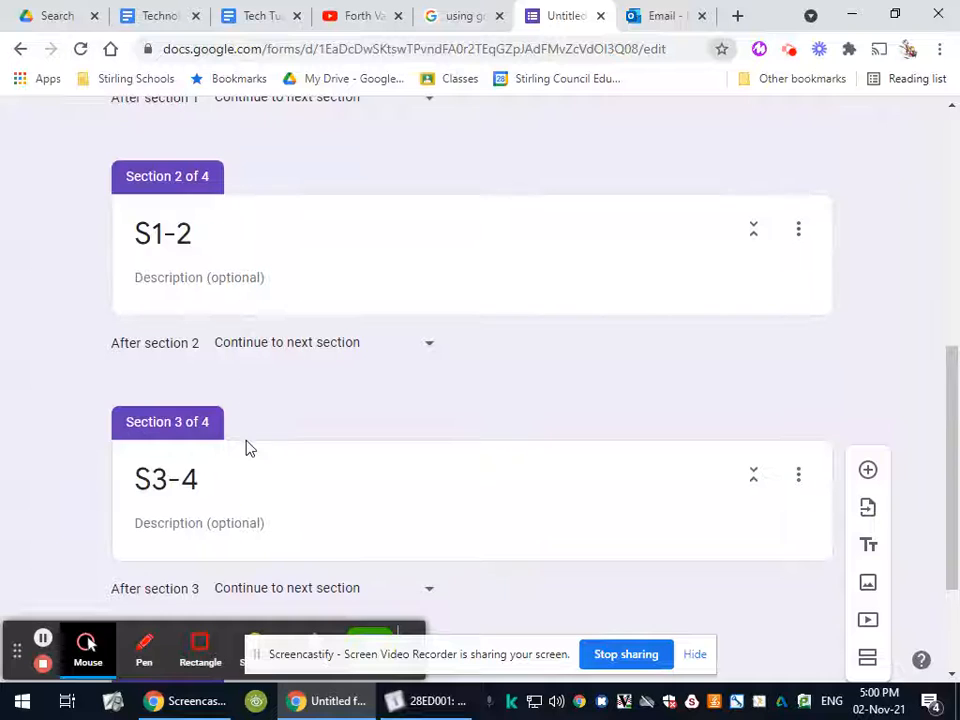
scroll(445, 460, "down", 2)
scroll(415, 440, "up", 3)
scroll(408, 420, "down", 3)
scroll(406, 461, "up", 2)
Step: Add a multiple choice question titled "S1-2 Question" to the S1-2 section
left_click(420, 233)
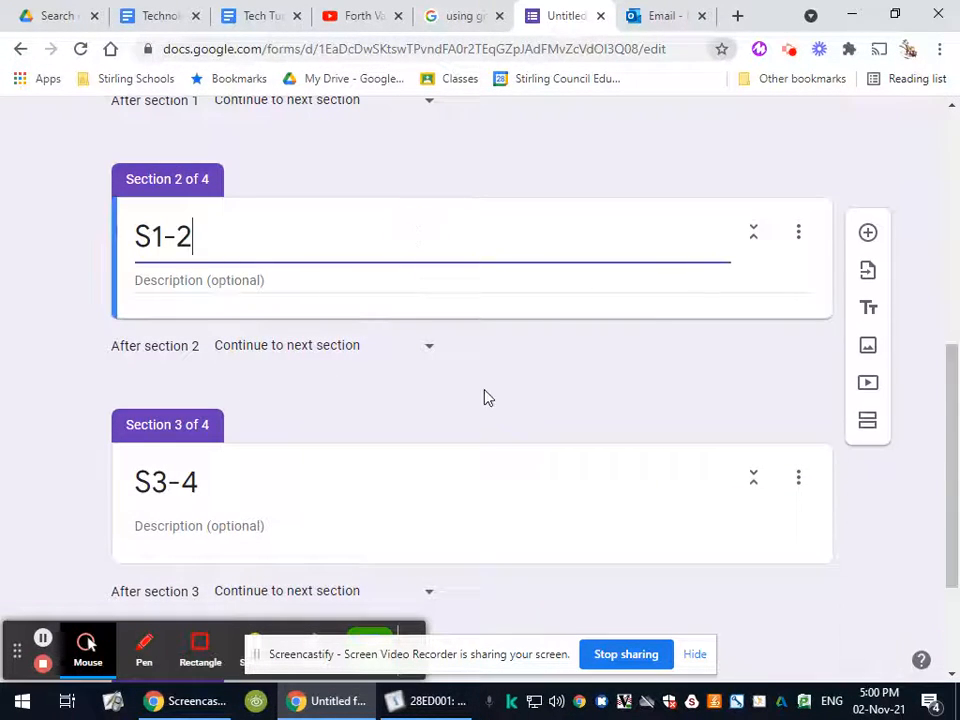
left_click(867, 232)
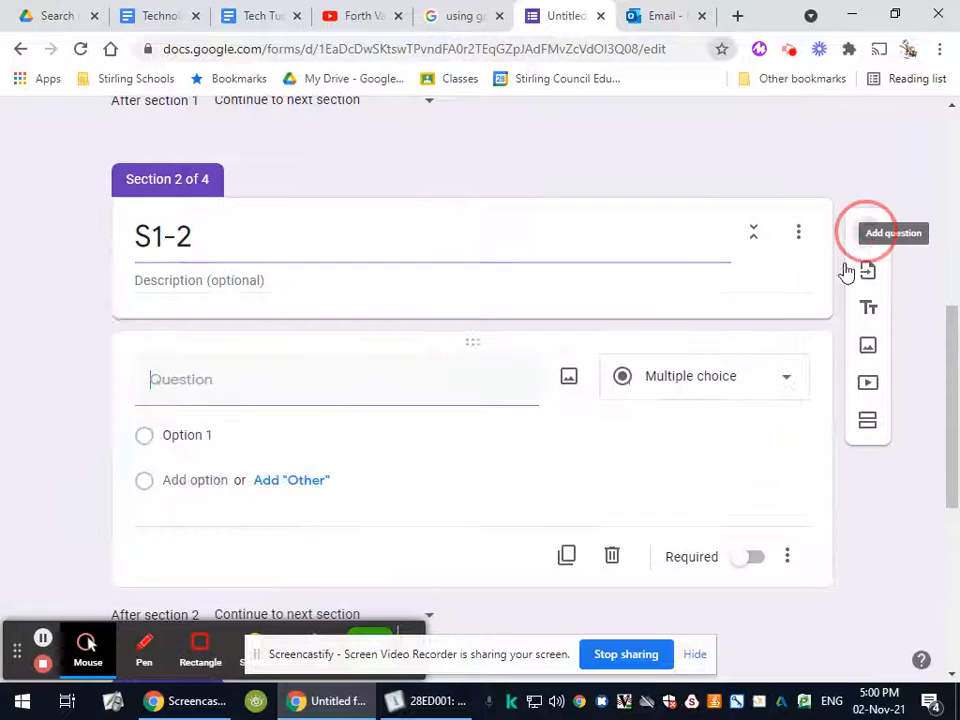
type("S1")
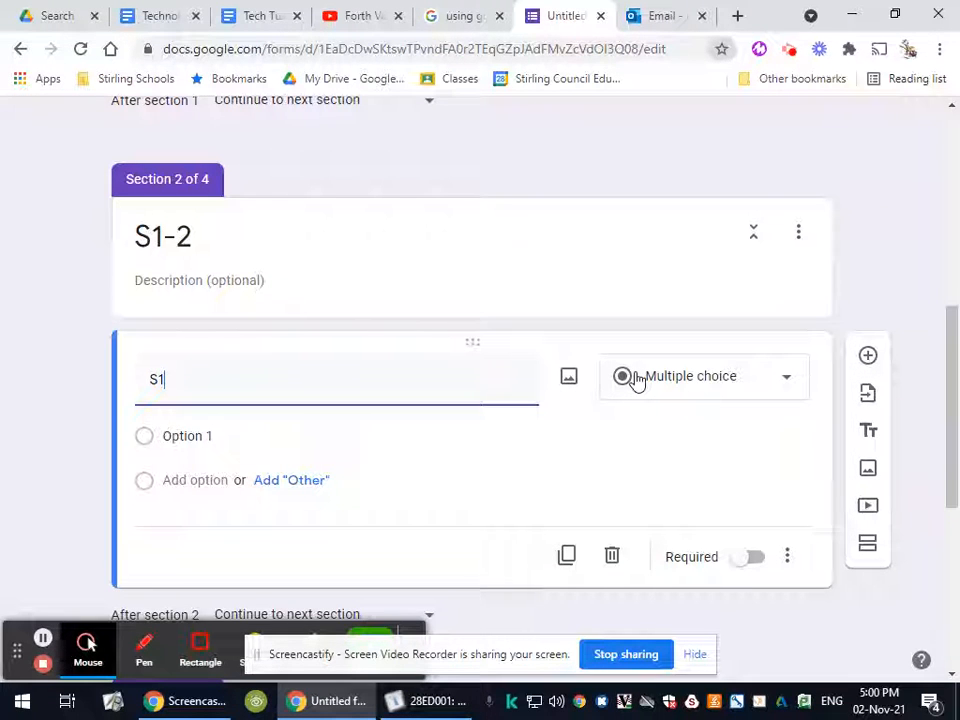
type("-2 Question")
left_click(43, 638)
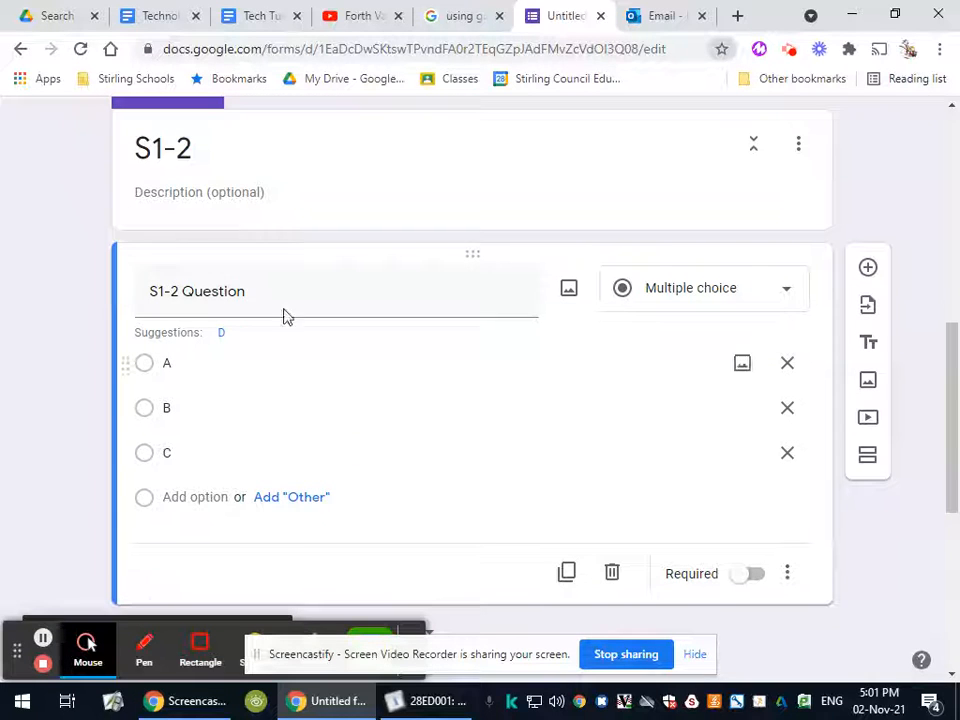
Step: Duplicate the S1-2 Question and move the copy into the S3-4 section
scroll(375, 293, "up", 1)
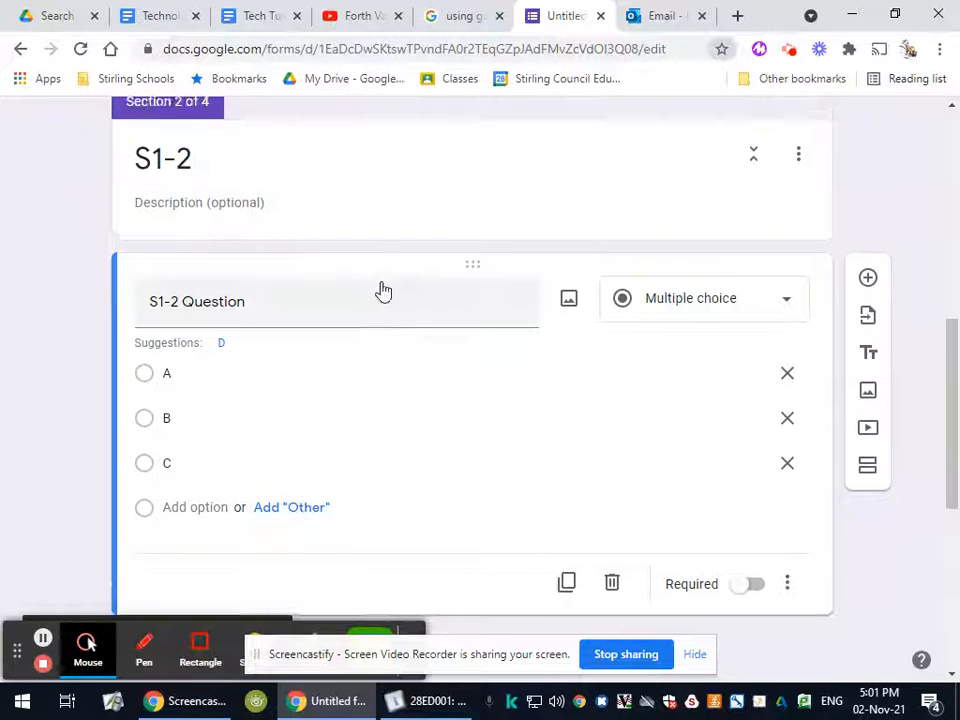
scroll(360, 304, "down", 2)
scroll(363, 308, "down", 4)
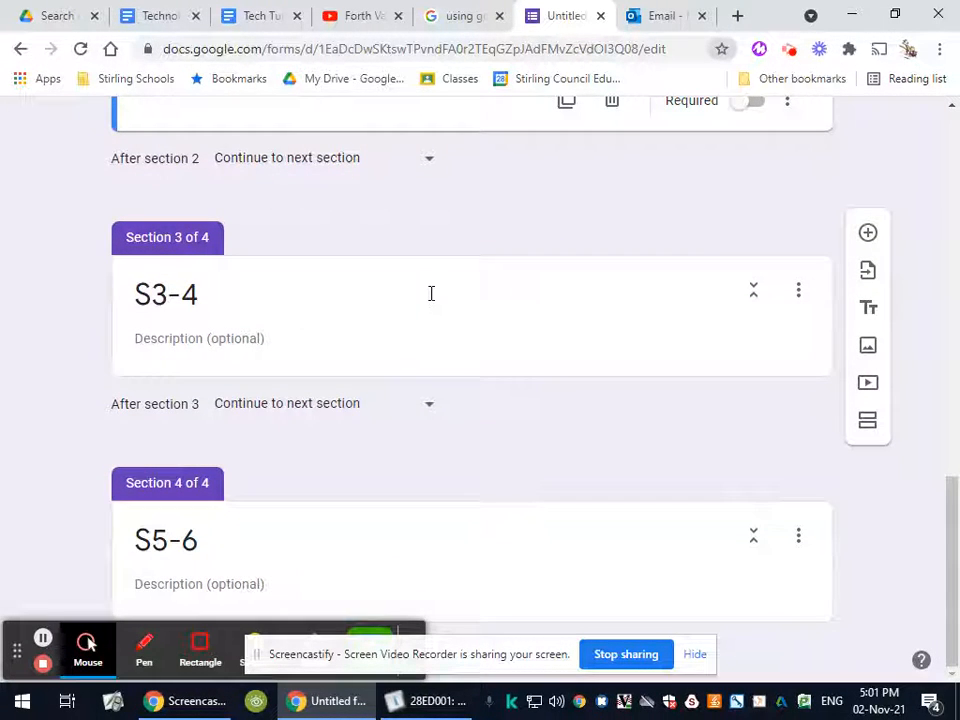
scroll(431, 293, "up", 4)
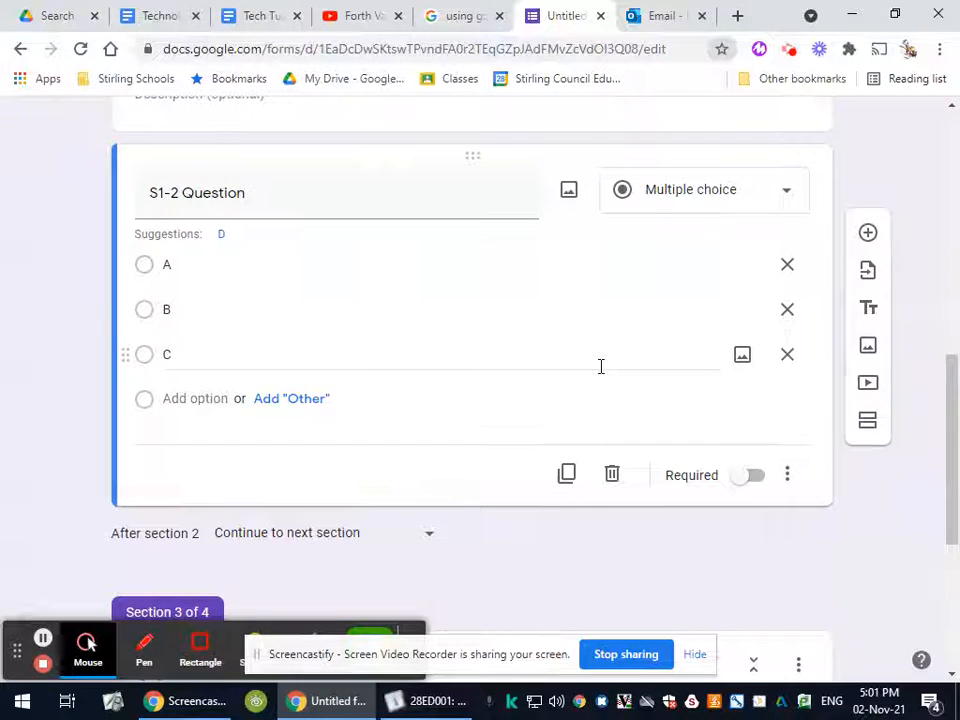
scroll(600, 366, "down", 1)
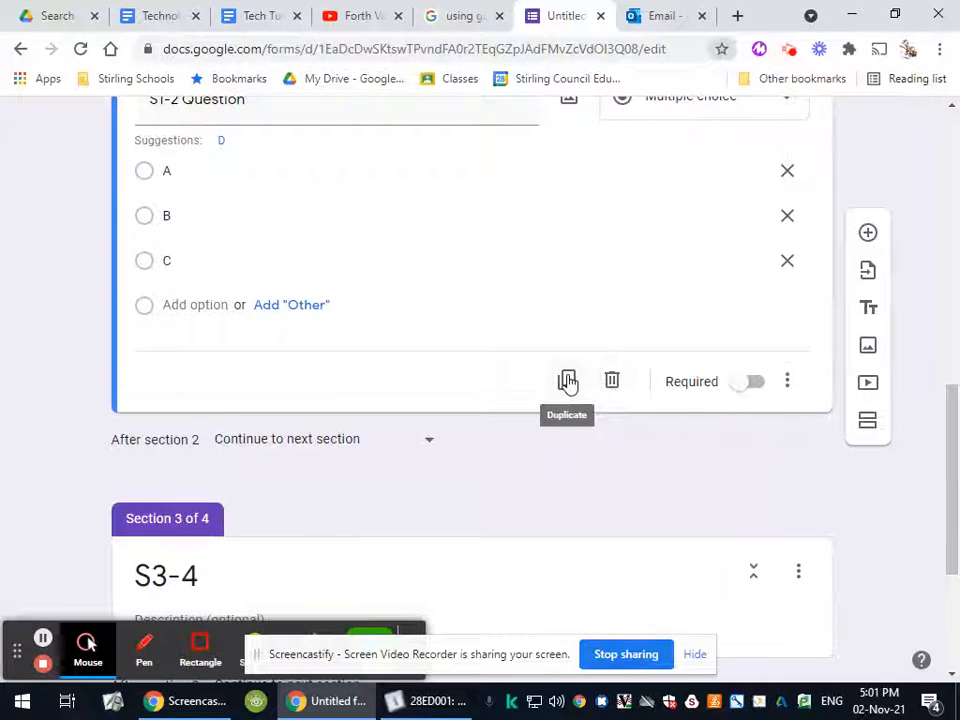
left_click(567, 381)
left_click_drag(471, 191, 430, 442)
scroll(478, 328, "down", 4)
Step: Duplicate the question in the S3-4 section and move the new copy into the S5-6 section
left_click(568, 401)
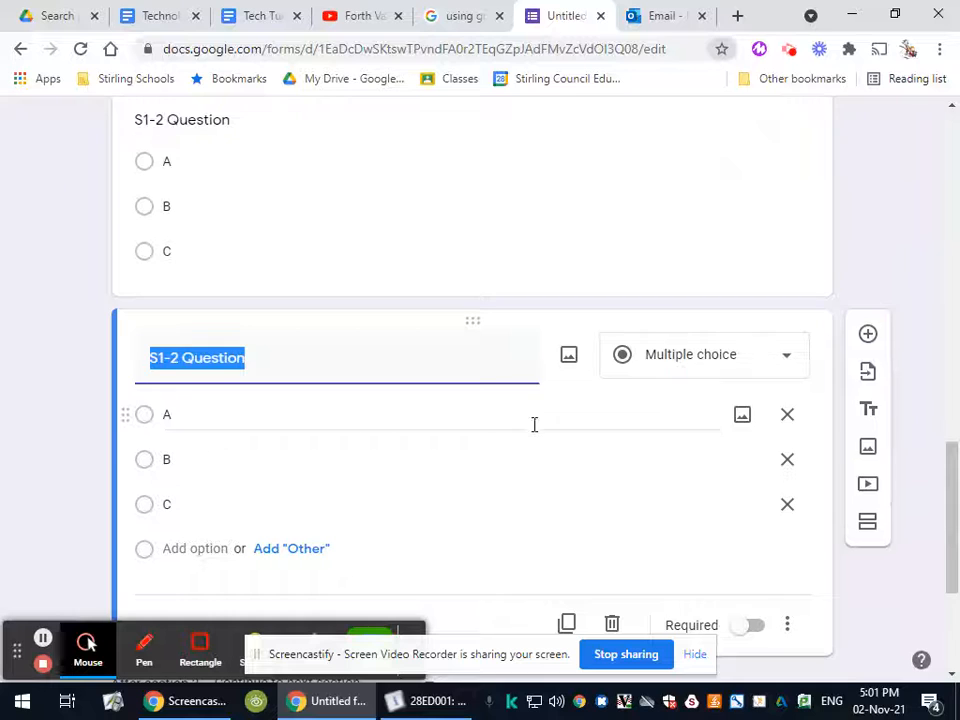
scroll(531, 206, "down", 3)
scroll(489, 186, "up", 2)
left_click_drag(471, 223, 463, 459)
Step: Review the question placed in each section and the setting for where each section continues
scroll(384, 406, "up", 3)
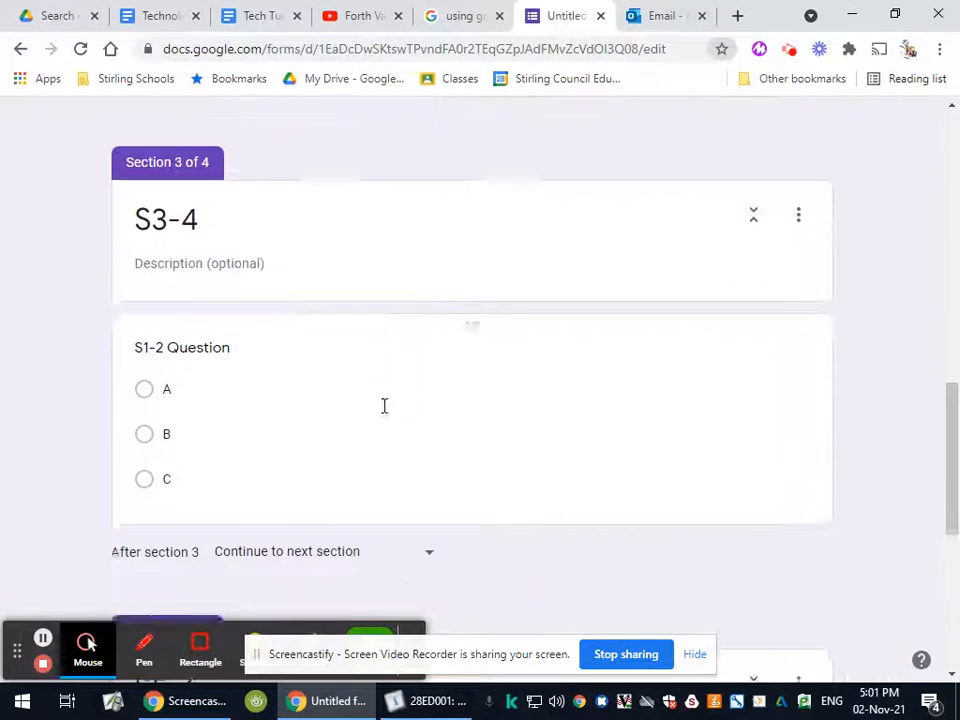
scroll(300, 350, "up", 3)
scroll(186, 579, "down", 1)
scroll(254, 314, "up", 5)
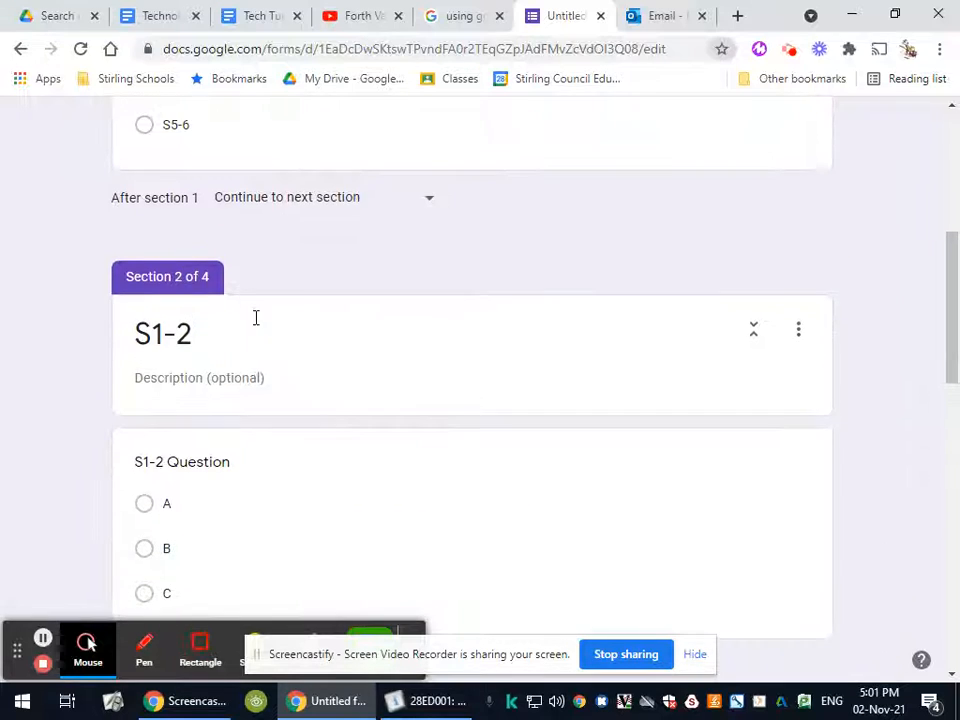
scroll(400, 240, "up", 5)
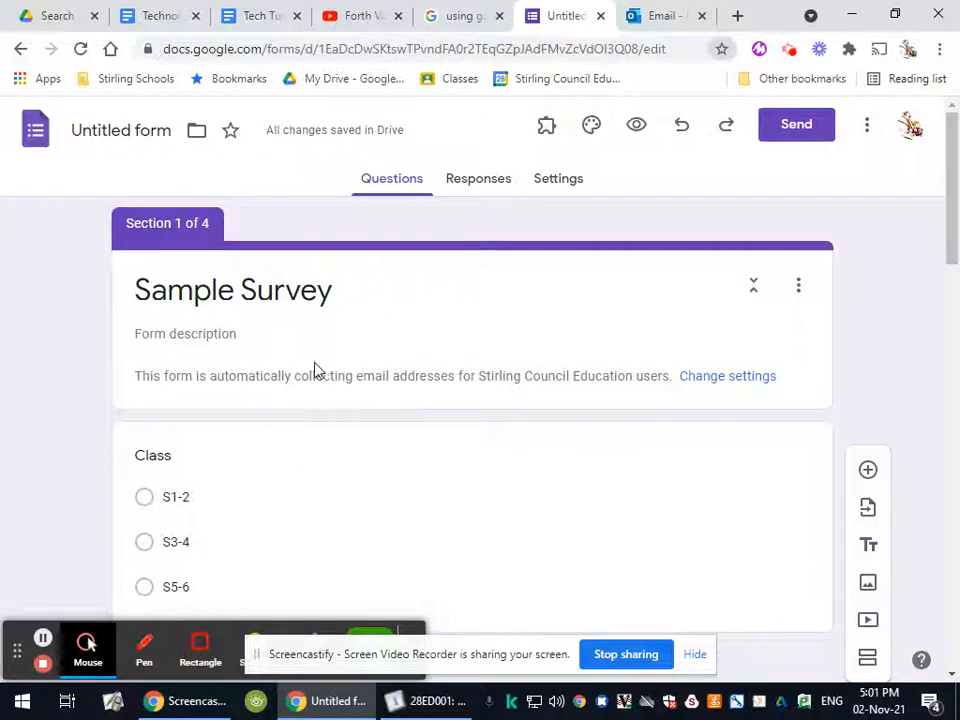
scroll(314, 370, "down", 2)
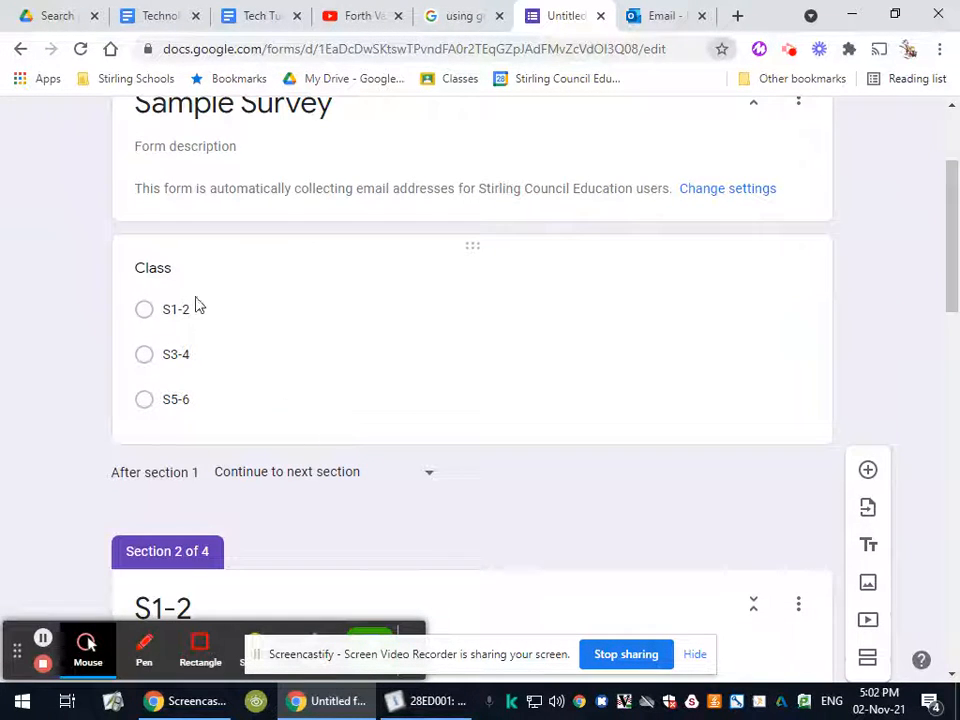
scroll(321, 435, "down", 10)
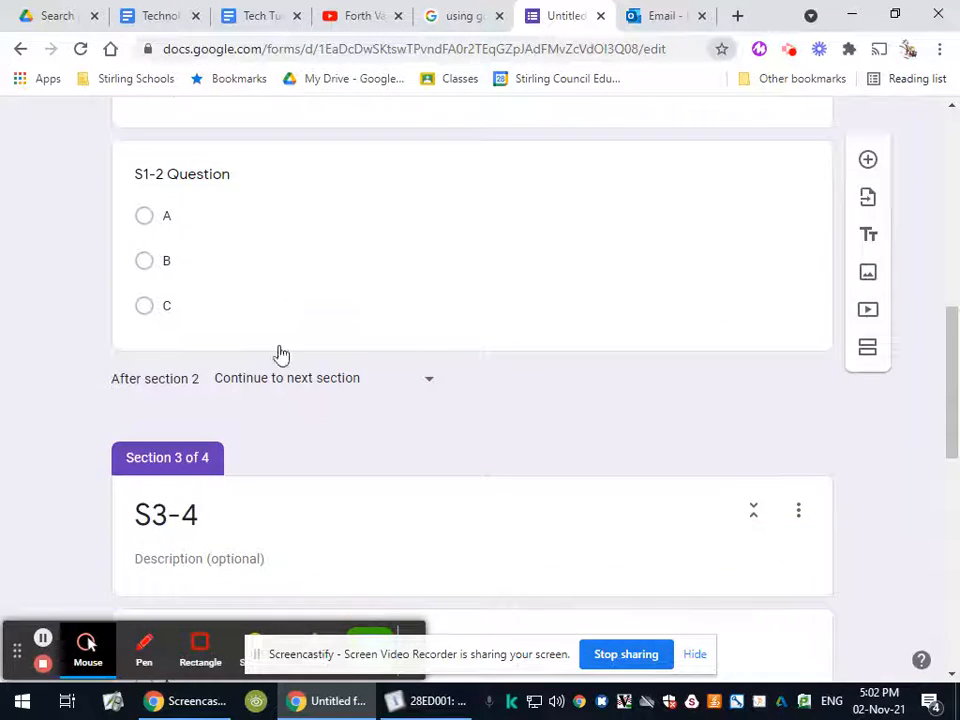
scroll(281, 310, "down", 3)
Step: Open a preview of the Sample Survey form as respondents see it
scroll(281, 335, "up", 8)
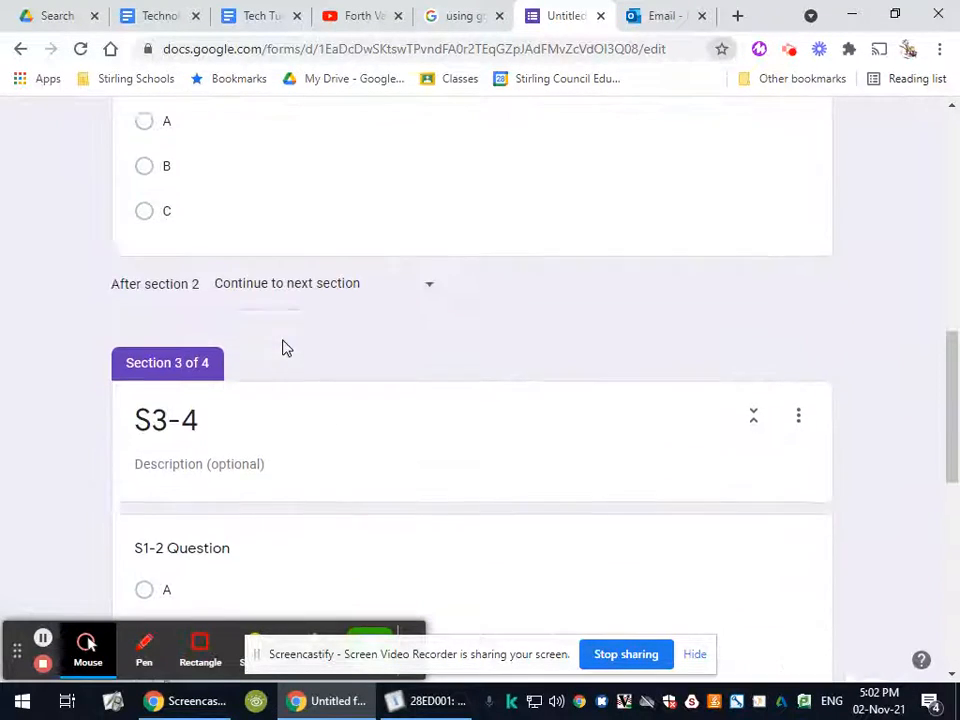
scroll(448, 371, "up", 2)
left_click(898, 268)
scroll(673, 190, "up", 4)
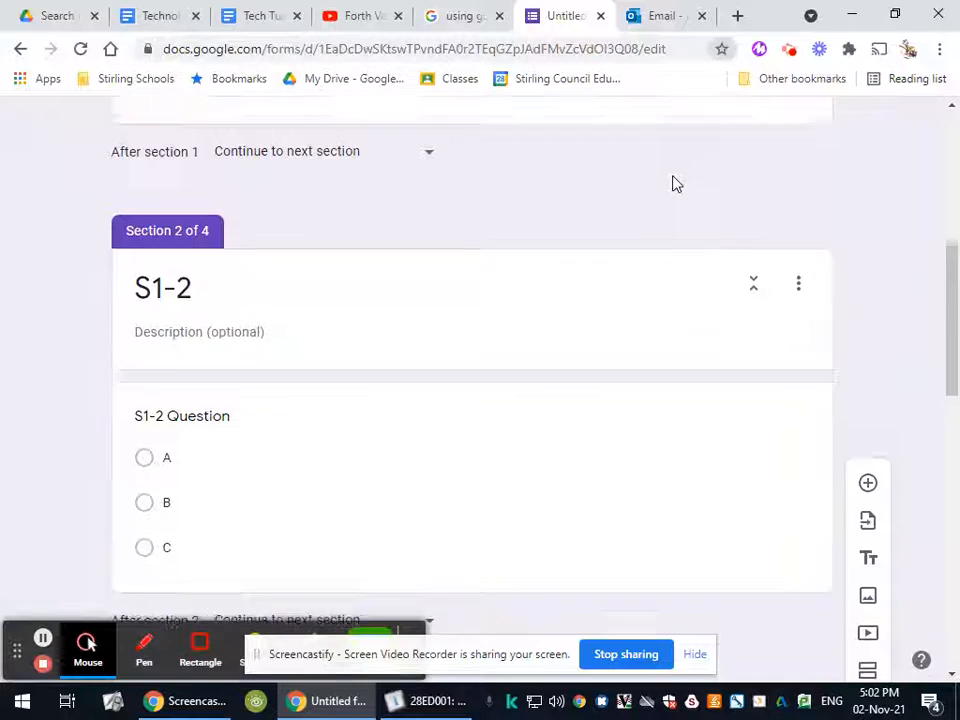
scroll(673, 228, "up", 3)
left_click(637, 126)
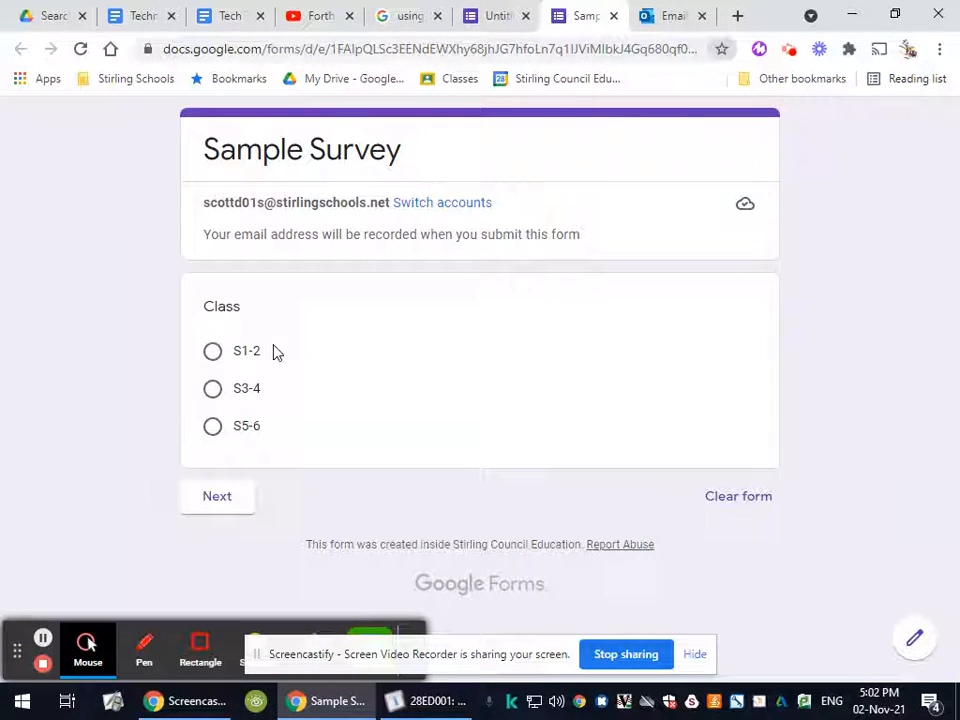
Step: Advance through the previewed form's sections without choosing a Class answer and close the preview
left_click(228, 500)
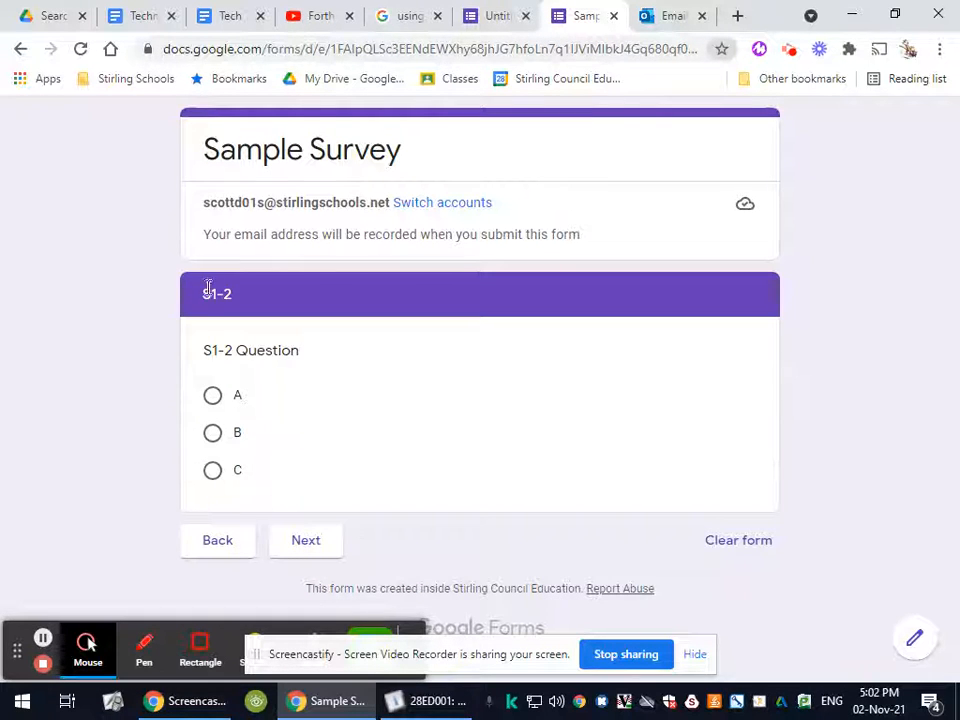
left_click(318, 543)
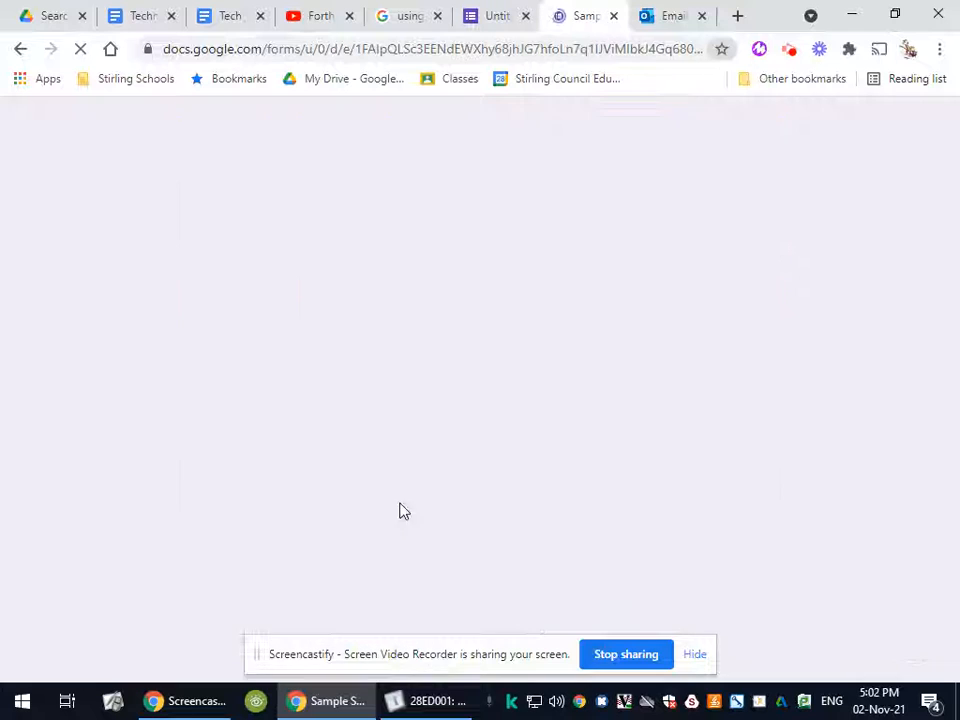
left_click(314, 543)
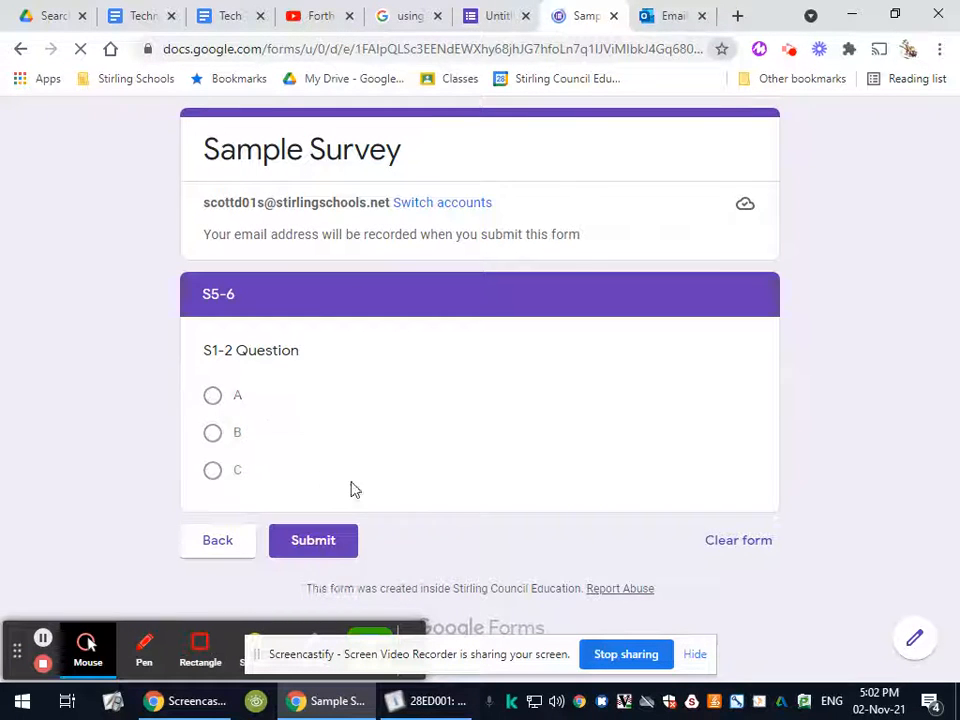
left_click(613, 16)
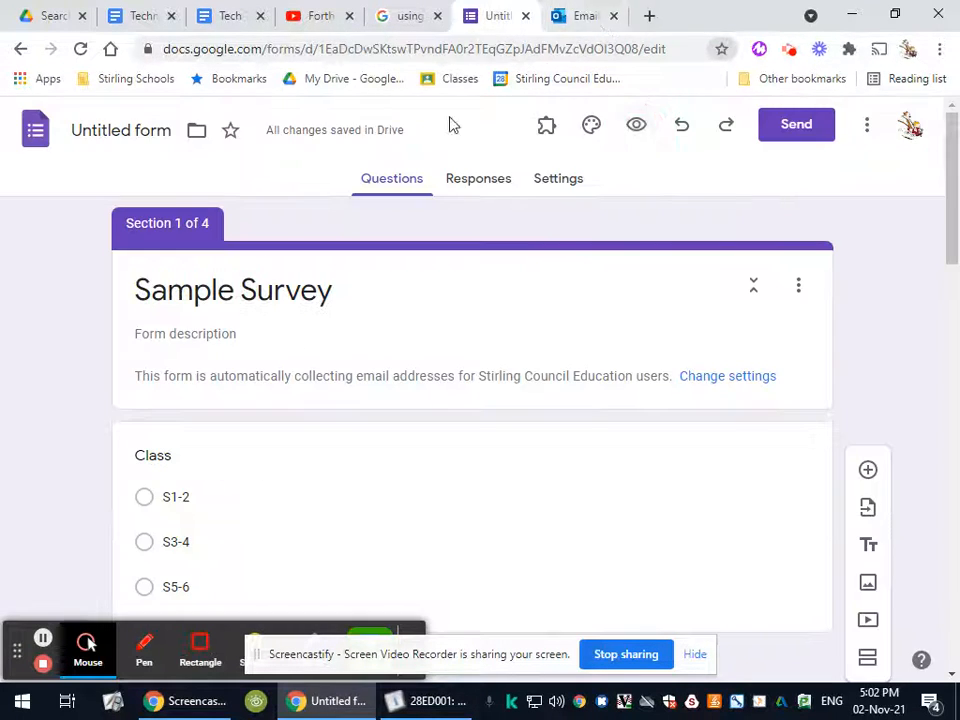
Step: Enable going to a section based on the answer for the Class question
scroll(337, 370, "down", 2)
left_click(360, 348)
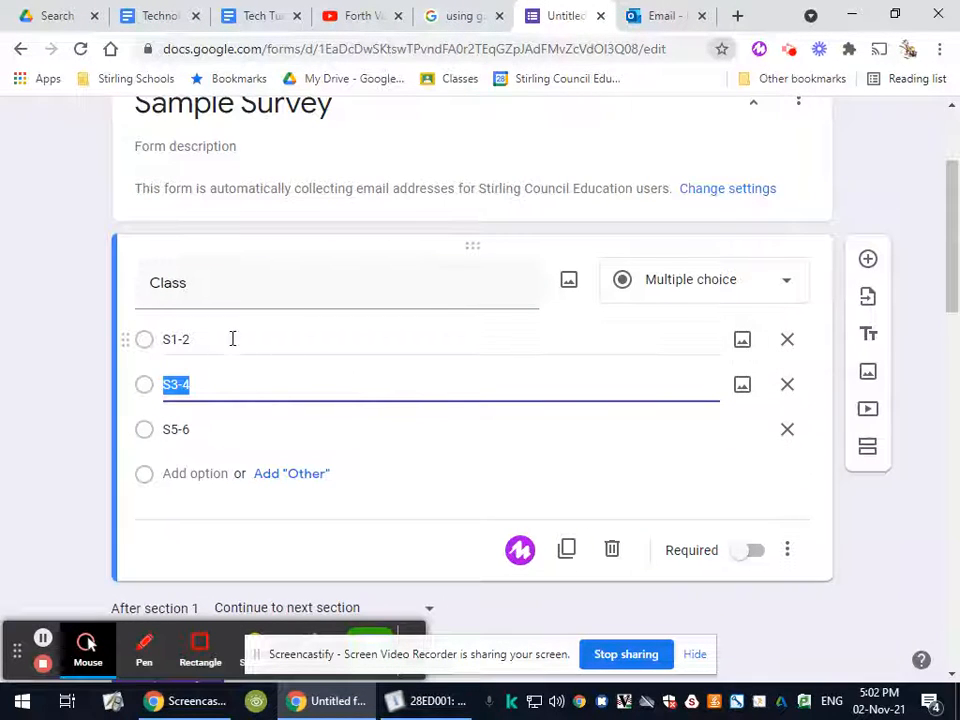
scroll(161, 223, "down", 3)
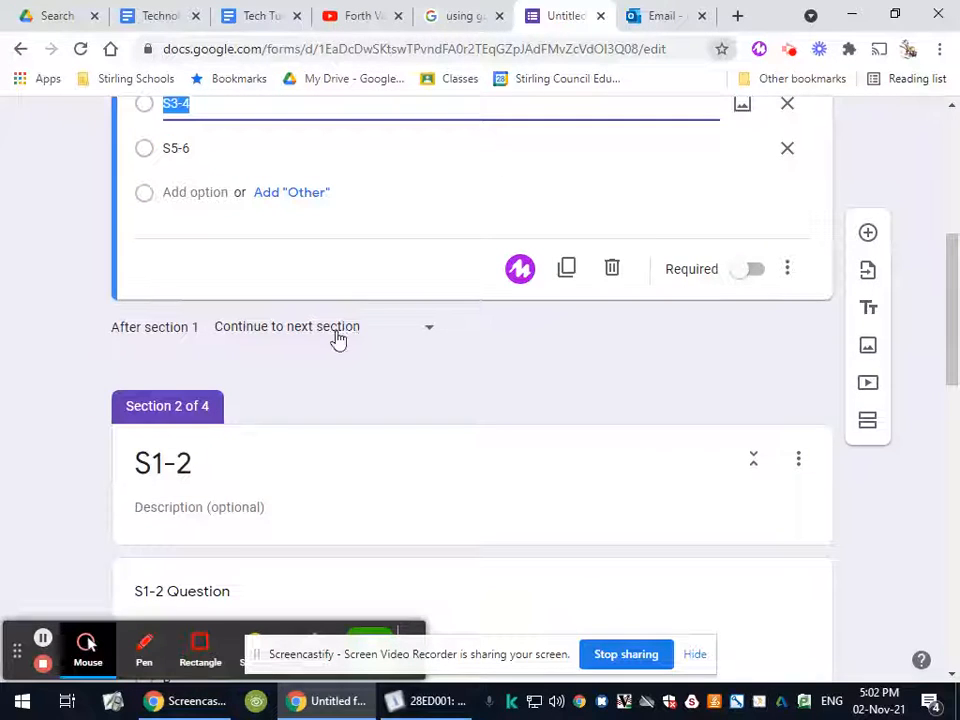
scroll(325, 430, "down", 3)
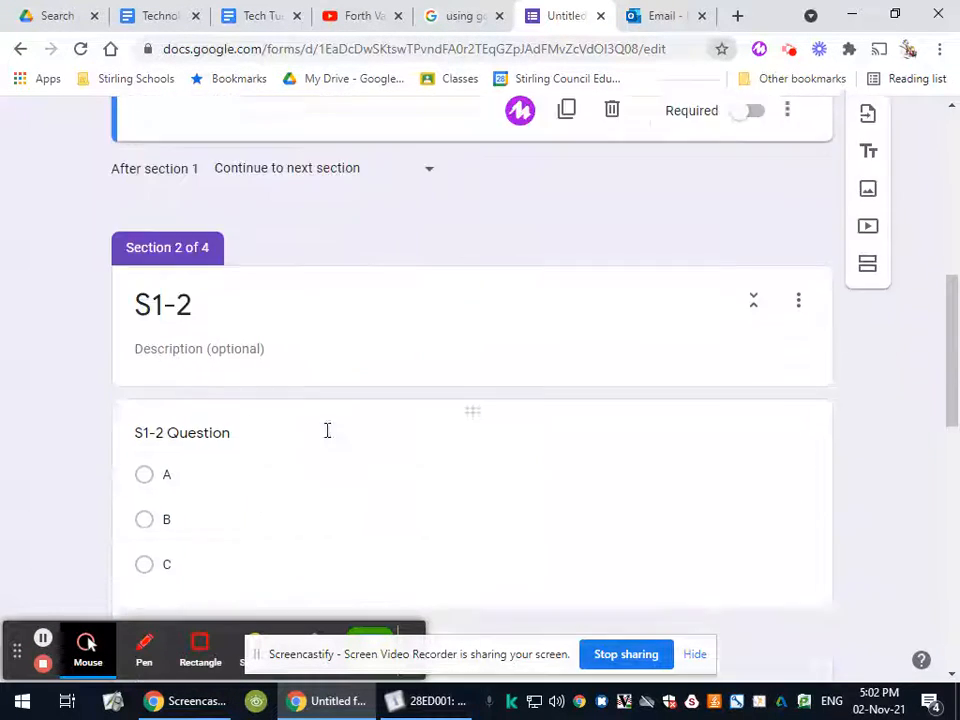
scroll(276, 553, "up", 6)
scroll(583, 439, "down", 3)
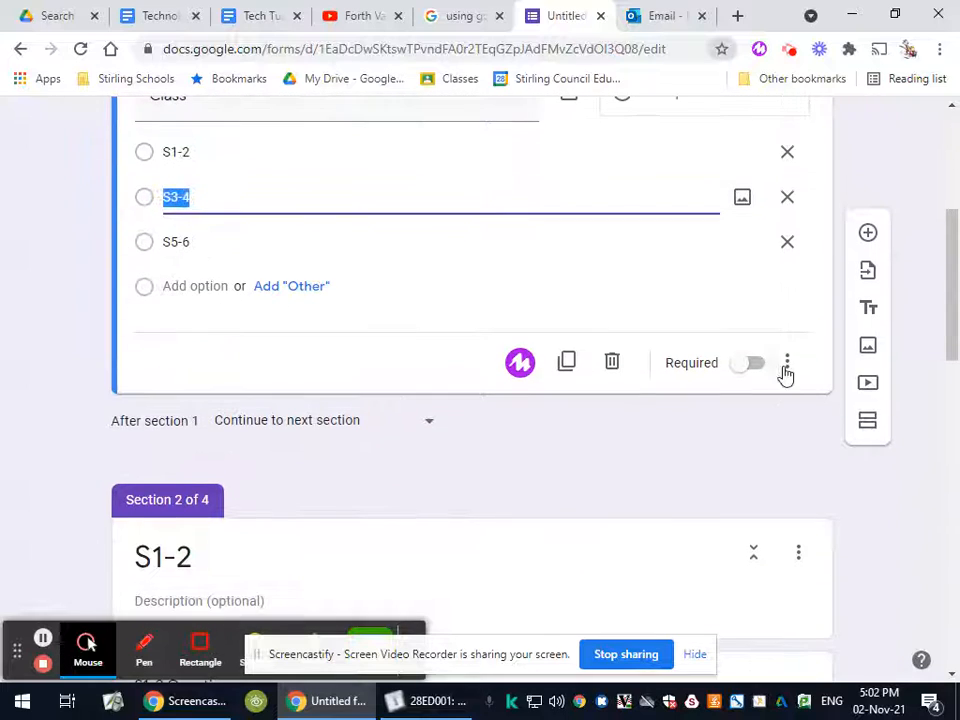
left_click(787, 366)
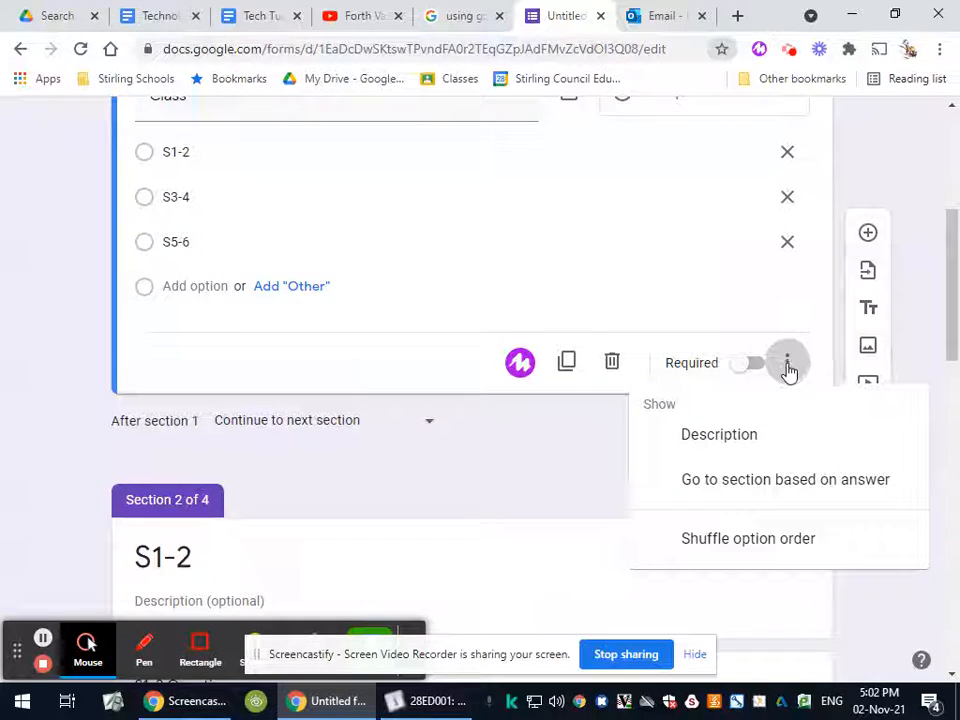
left_click(770, 489)
Step: Route the Class answers S1-2 to section 2, S3-4 to section 3 and S5-6 to section 4
scroll(700, 450, "up", 2)
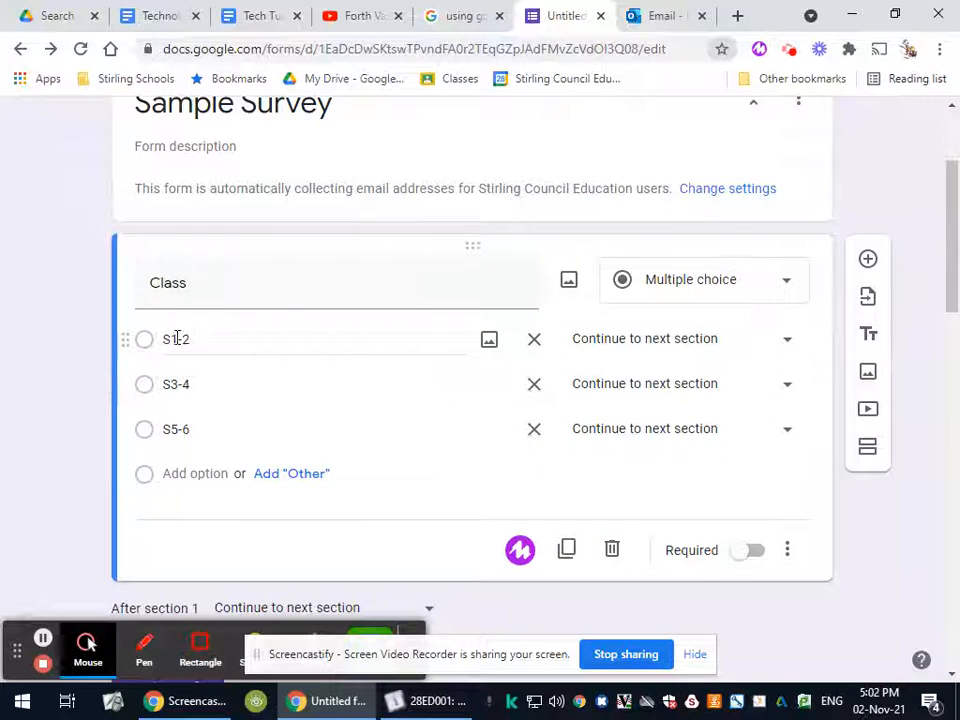
left_click(671, 338)
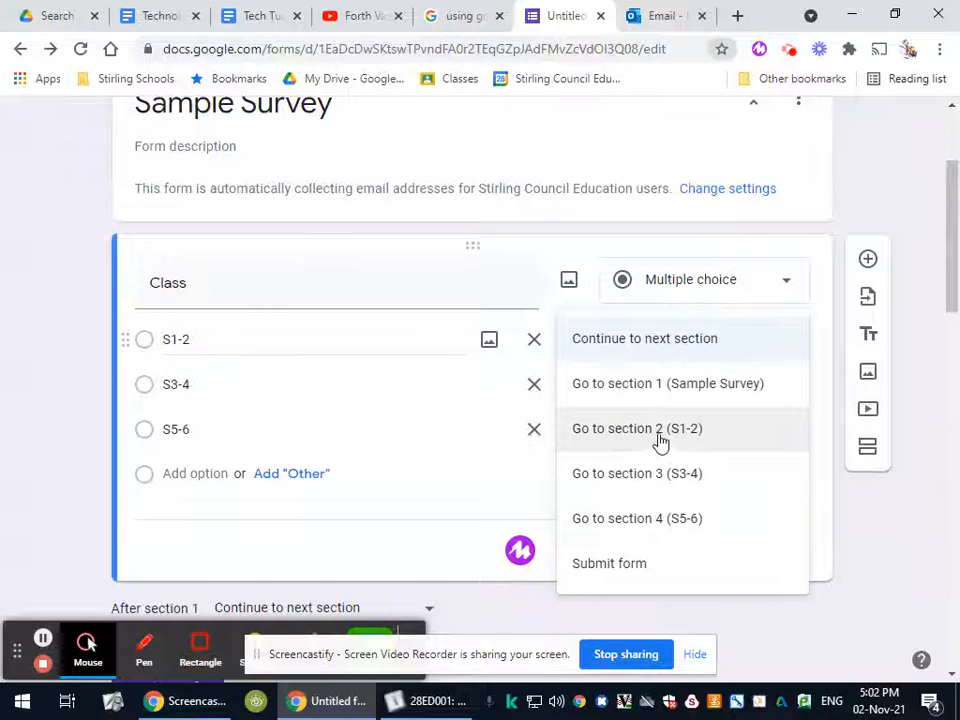
left_click(660, 430)
left_click(731, 386)
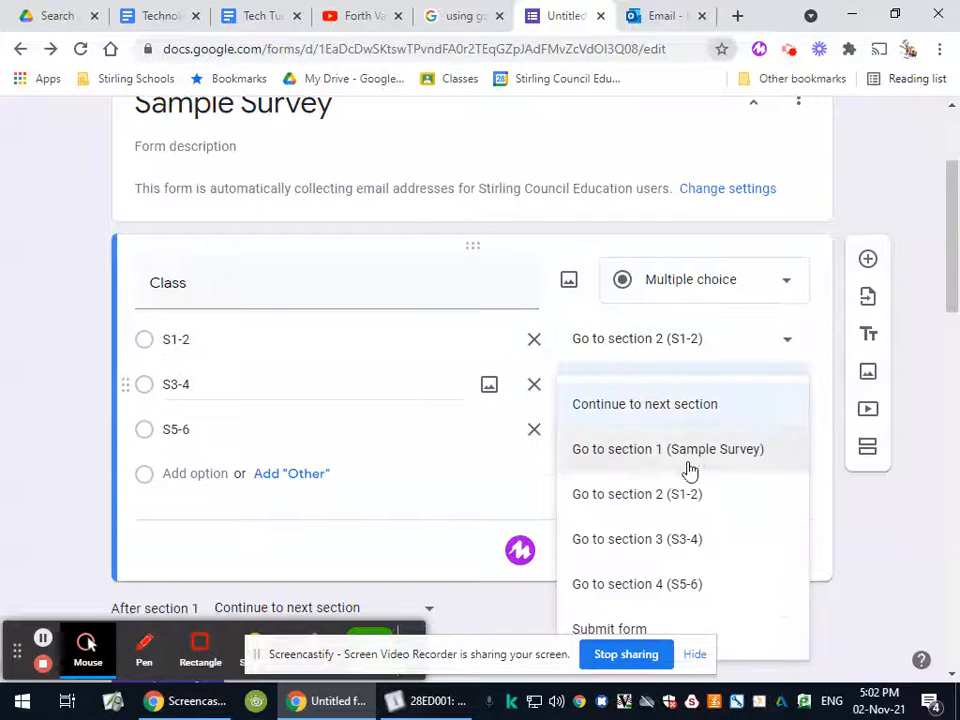
left_click(689, 546)
left_click(740, 430)
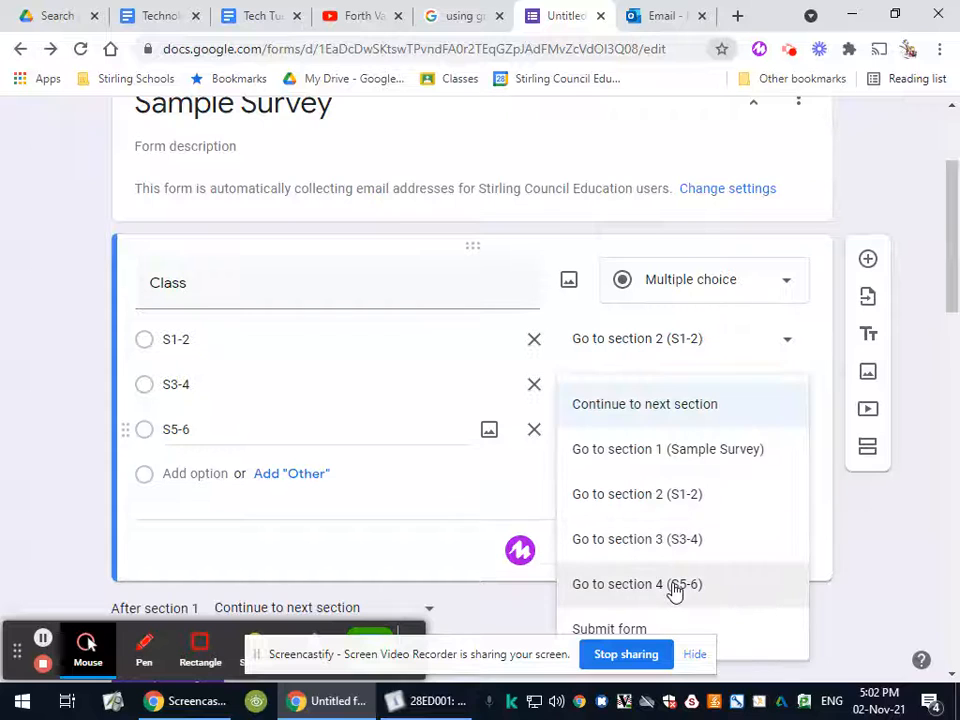
left_click(675, 586)
Step: Examine where each Class answer leads and where respondents continue after each section
scroll(563, 379, "down", 3)
scroll(533, 321, "up", 2)
scroll(420, 325, "down", 2)
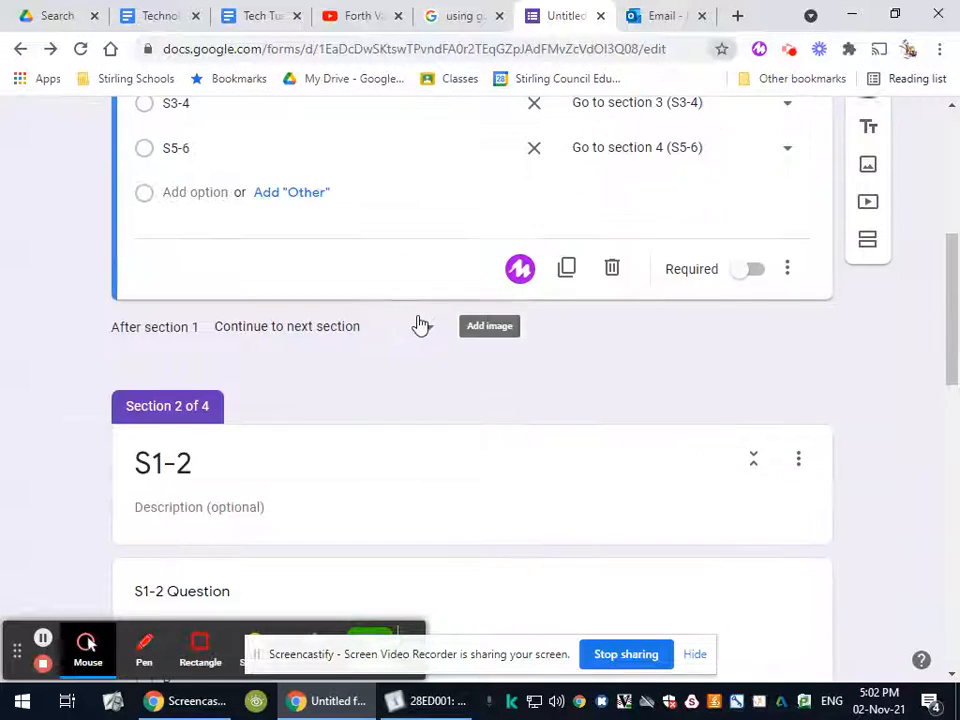
scroll(420, 325, "up", 2)
scroll(420, 325, "down", 2)
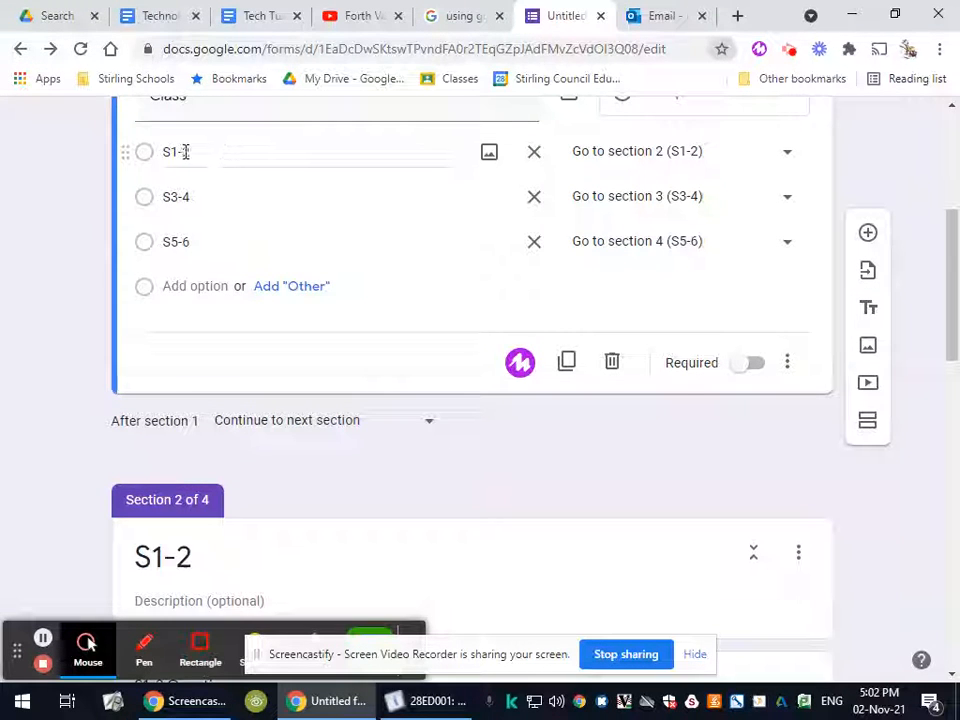
scroll(364, 424, "down", 4)
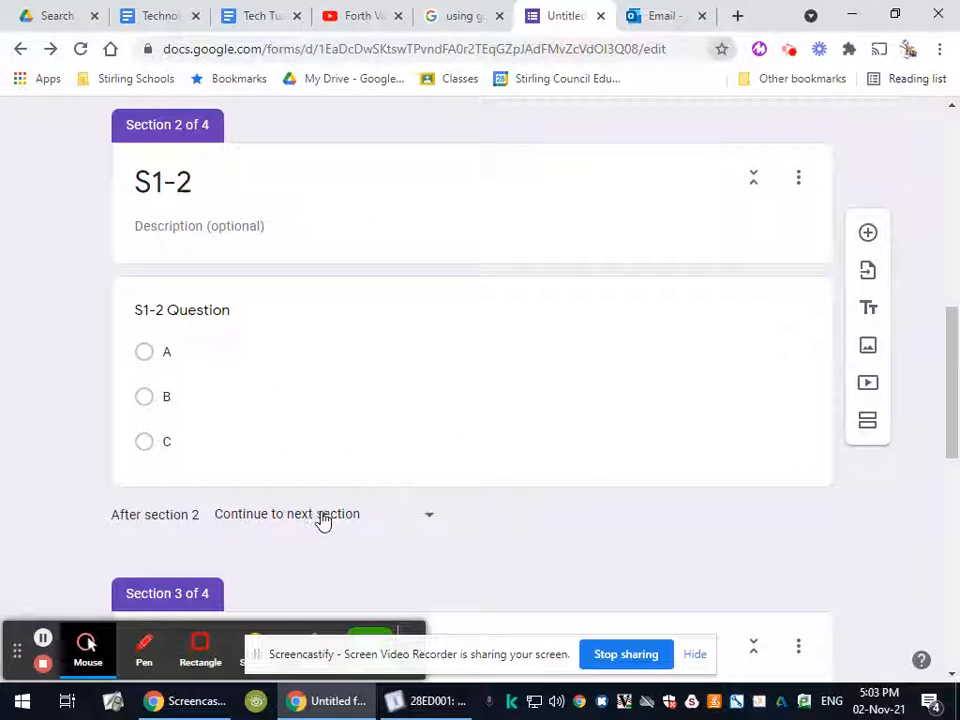
scroll(379, 341, "down", 3)
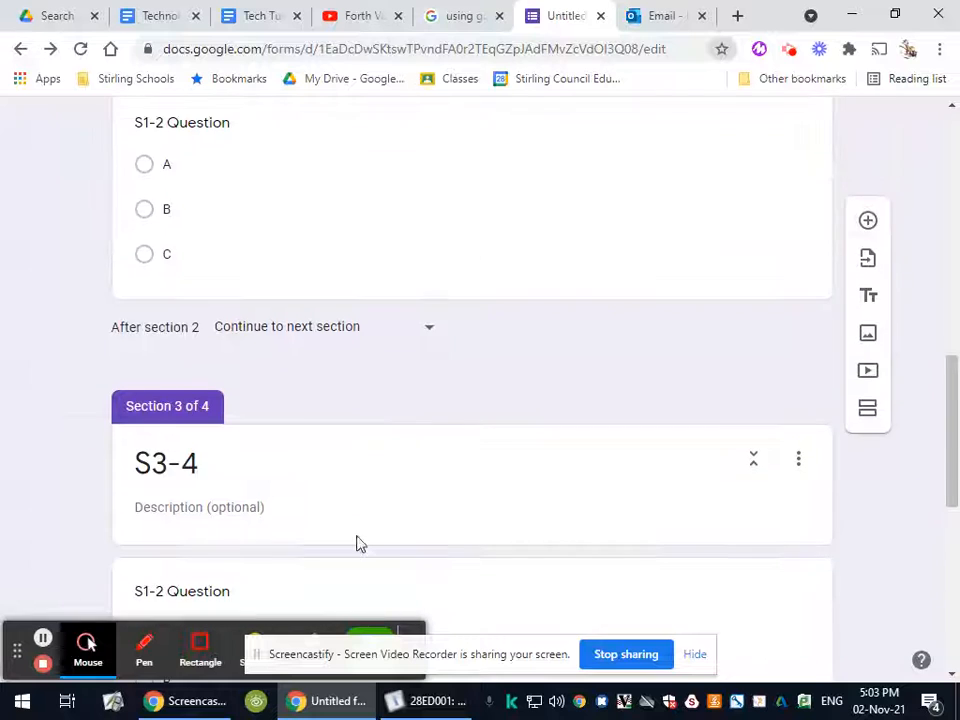
scroll(285, 465, "down", 5)
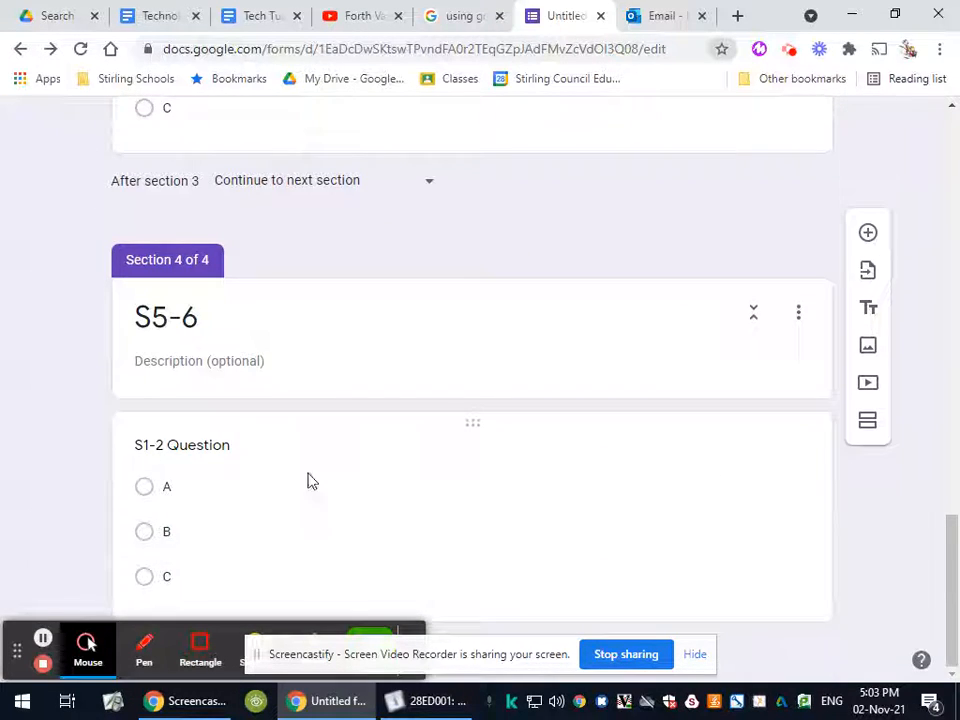
scroll(309, 480, "up", 6)
scroll(306, 483, "up", 5)
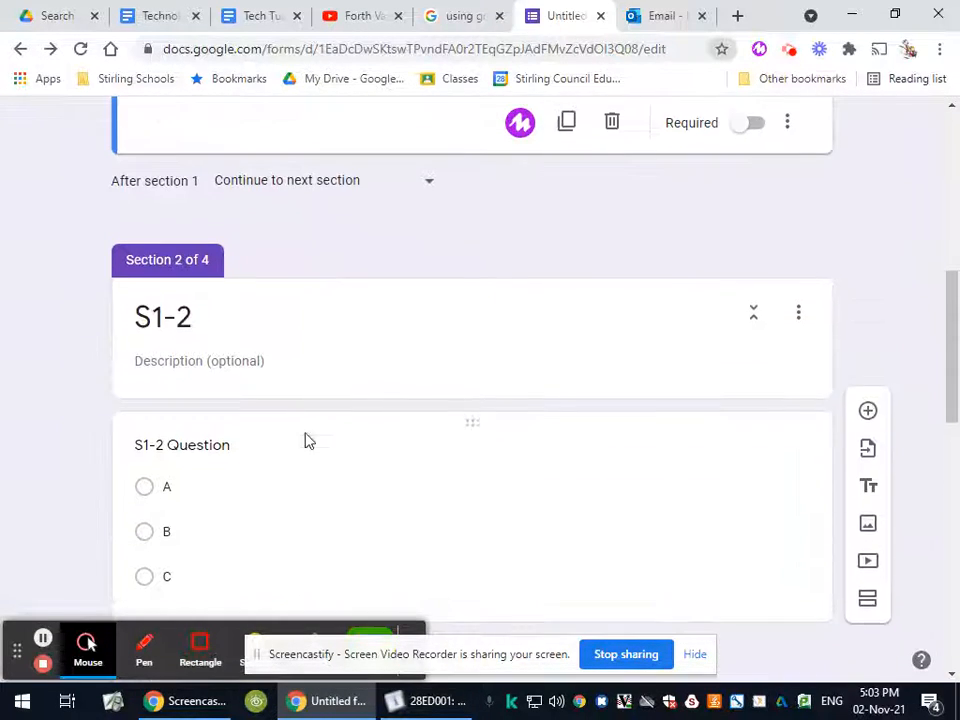
Step: Set the form to be submitted after section 2 (S1-2)
scroll(306, 456, "down", 1)
left_click(377, 566)
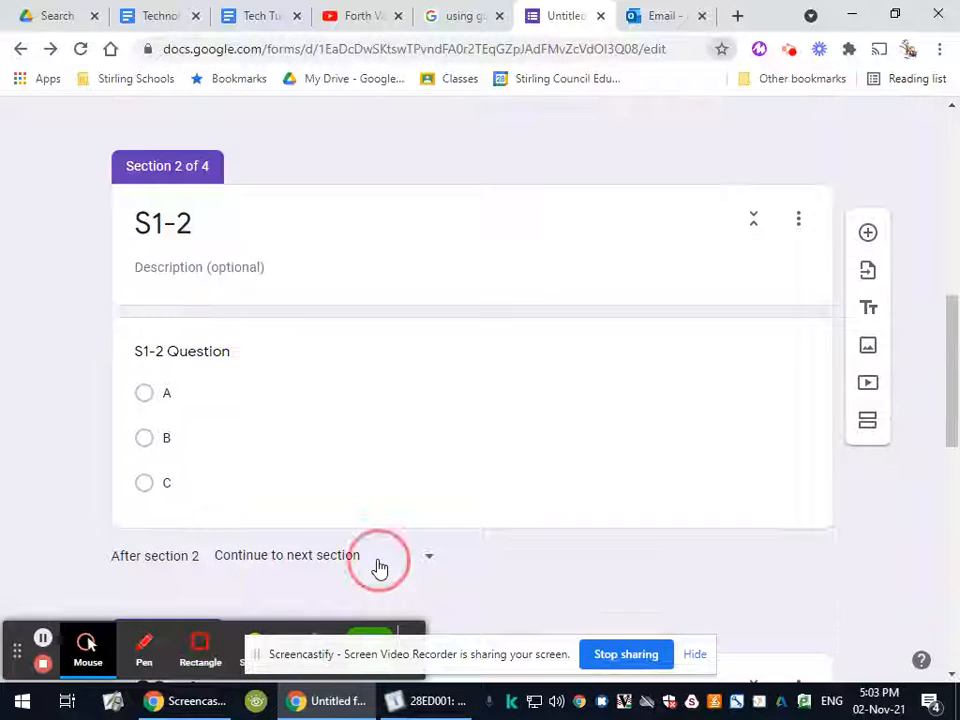
scroll(400, 490, "down", 2)
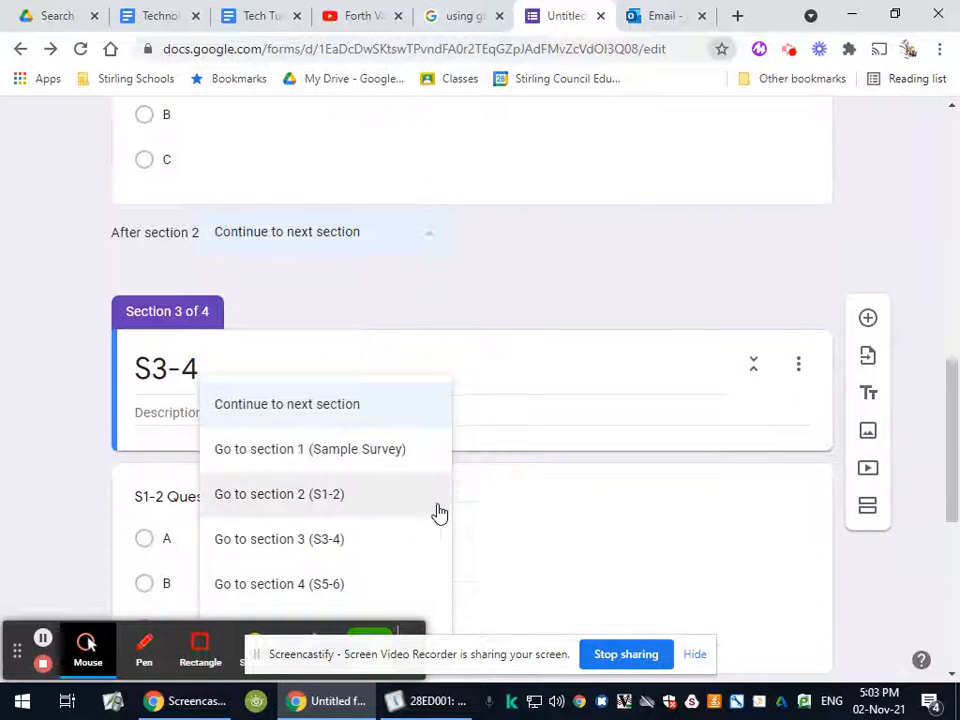
left_click(409, 651)
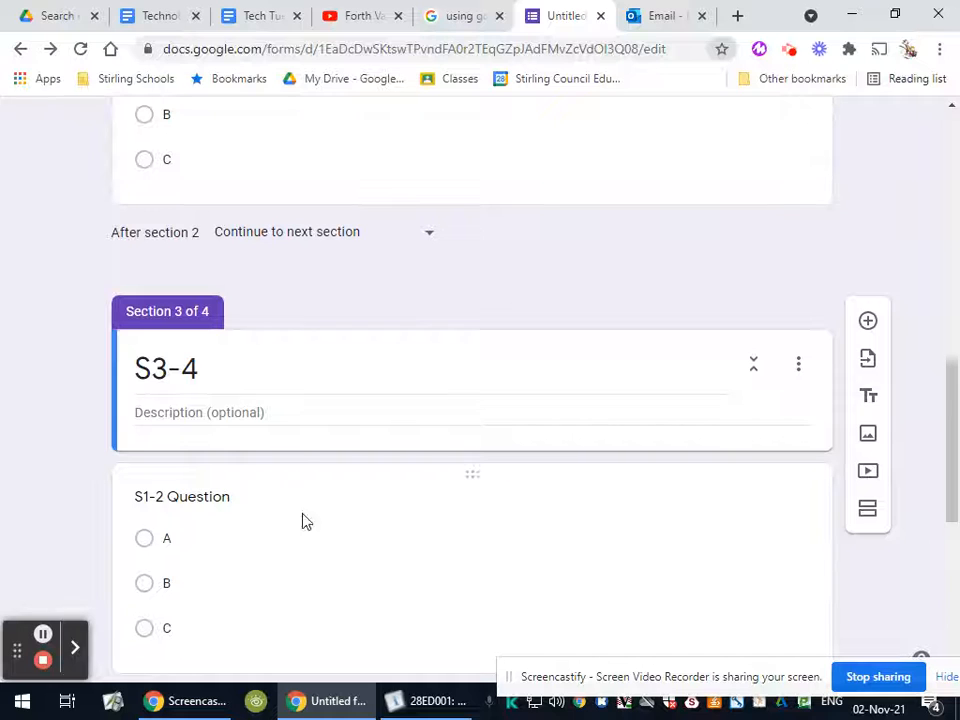
scroll(210, 455, "down", 3)
scroll(221, 400, "up", 4)
left_click(252, 337)
left_click(281, 561)
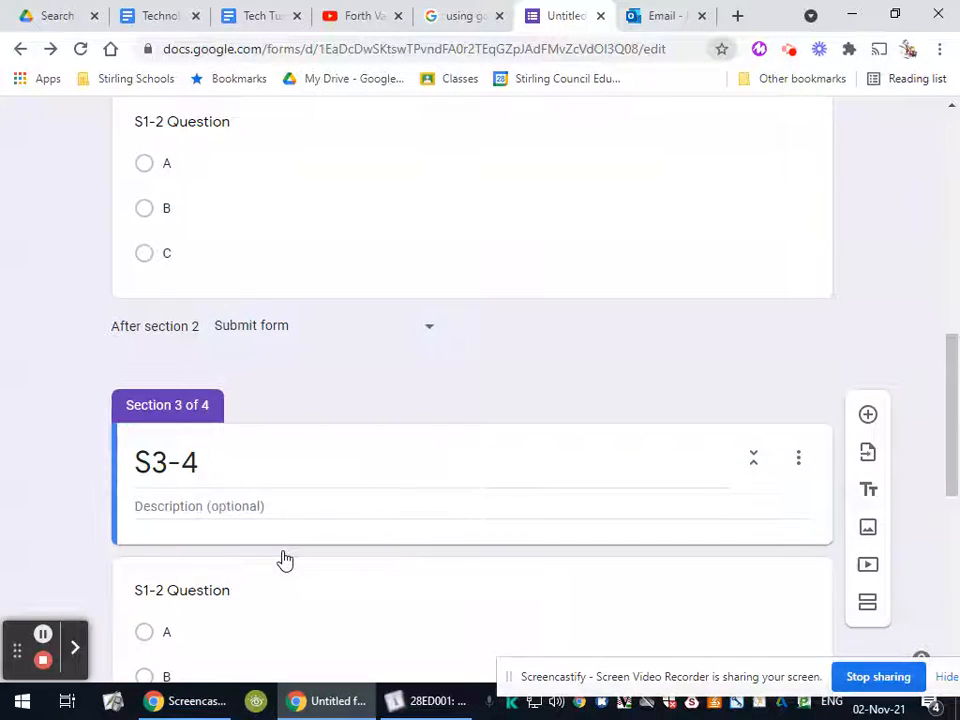
Step: Set the form to be submitted after section 3 (S3-4)
scroll(365, 472, "up", 1)
scroll(365, 420, "up", 4)
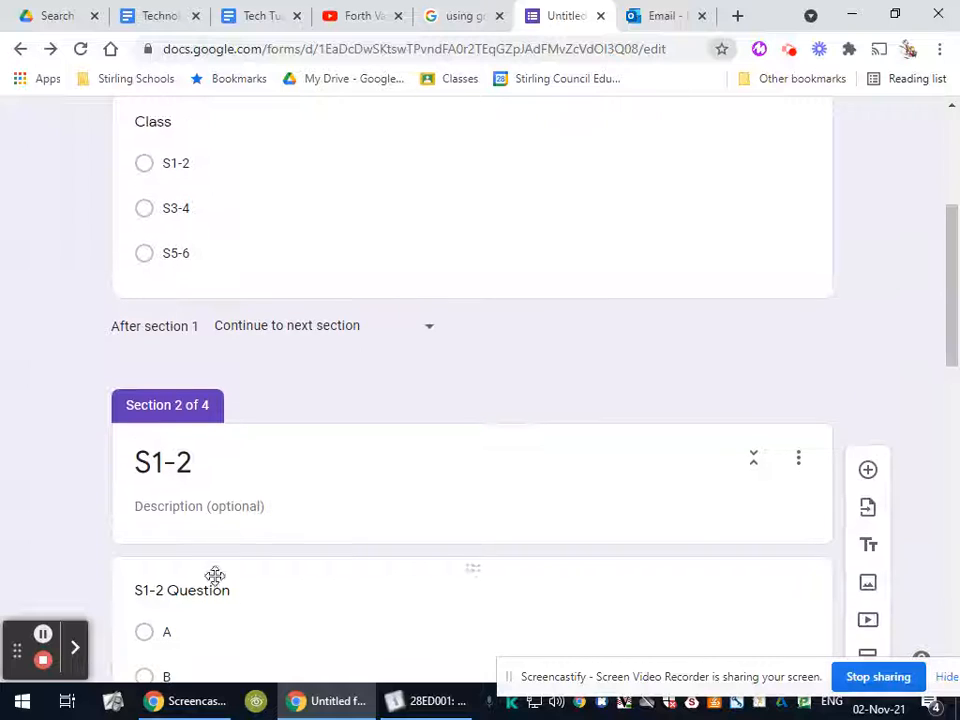
scroll(253, 385, "down", 3)
scroll(255, 390, "down", 1)
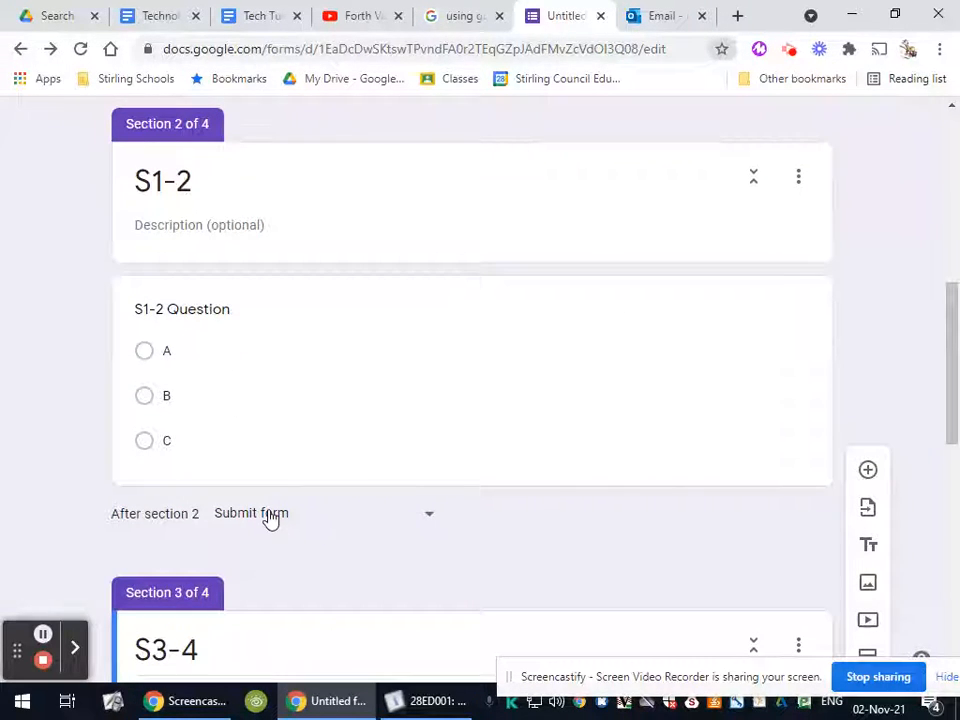
scroll(270, 515, "down", 6)
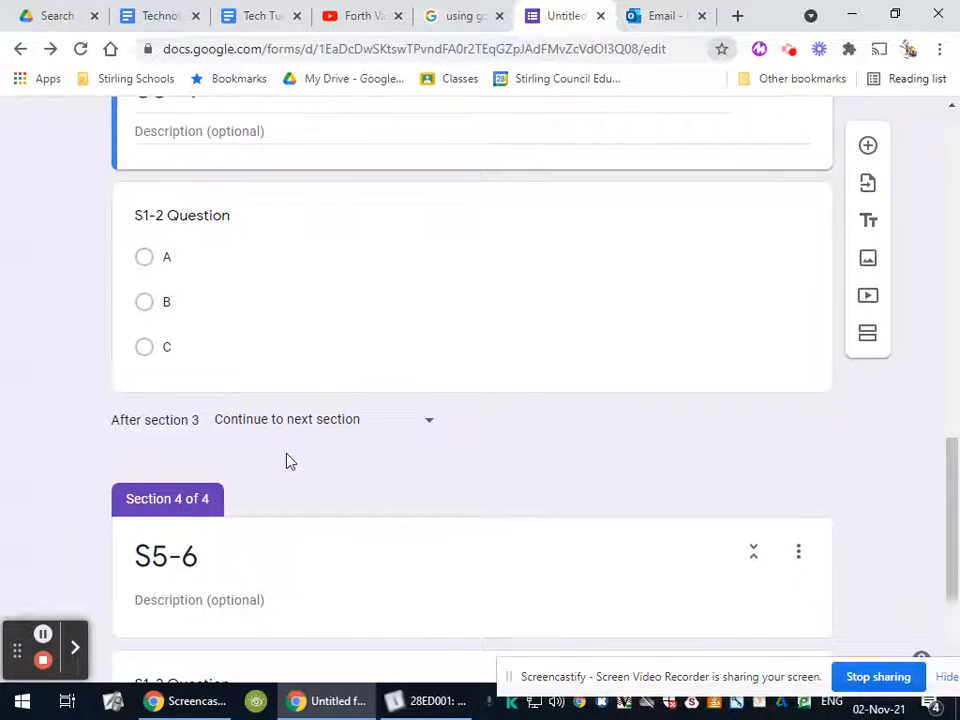
left_click(336, 424)
left_click(328, 622)
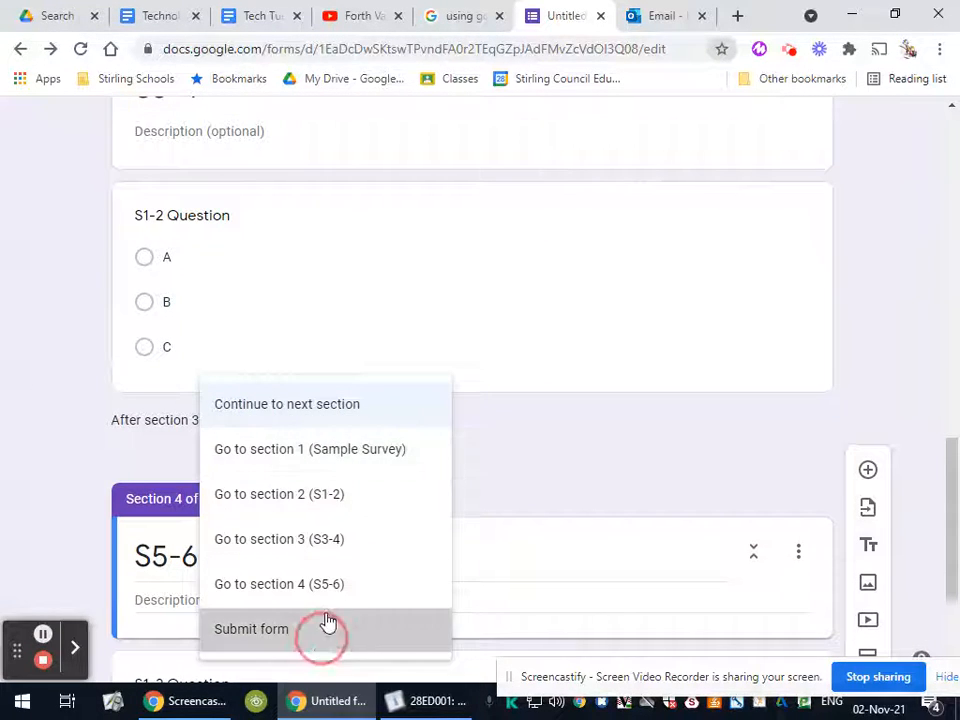
Step: Preview the survey again to check the section routing
scroll(381, 439, "down", 3)
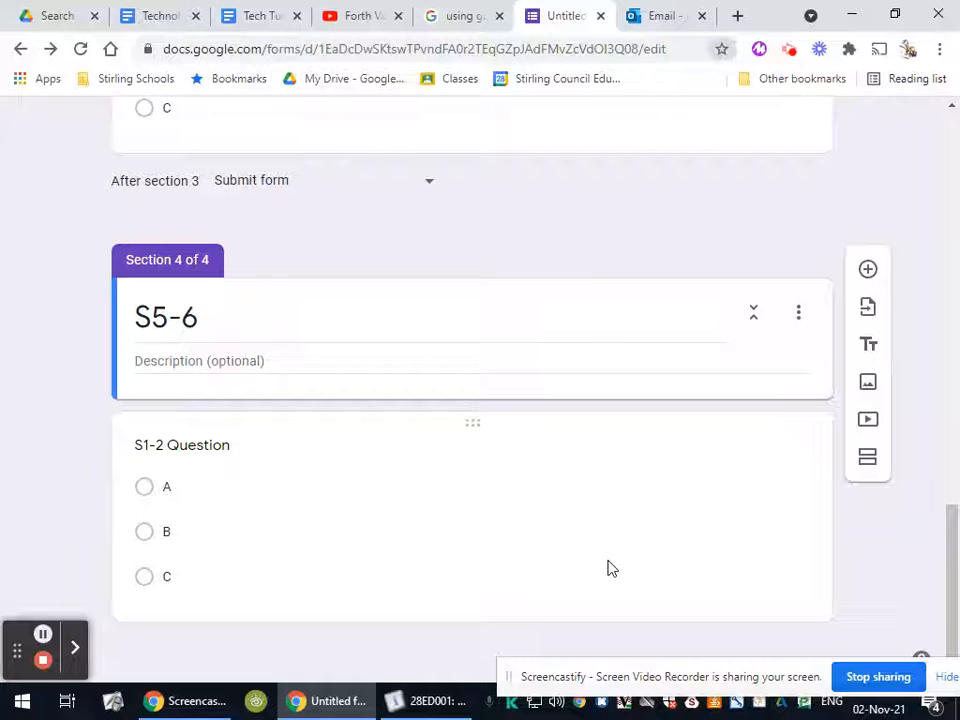
scroll(246, 505, "up", 3)
scroll(300, 505, "down", 3)
scroll(417, 320, "up", 20)
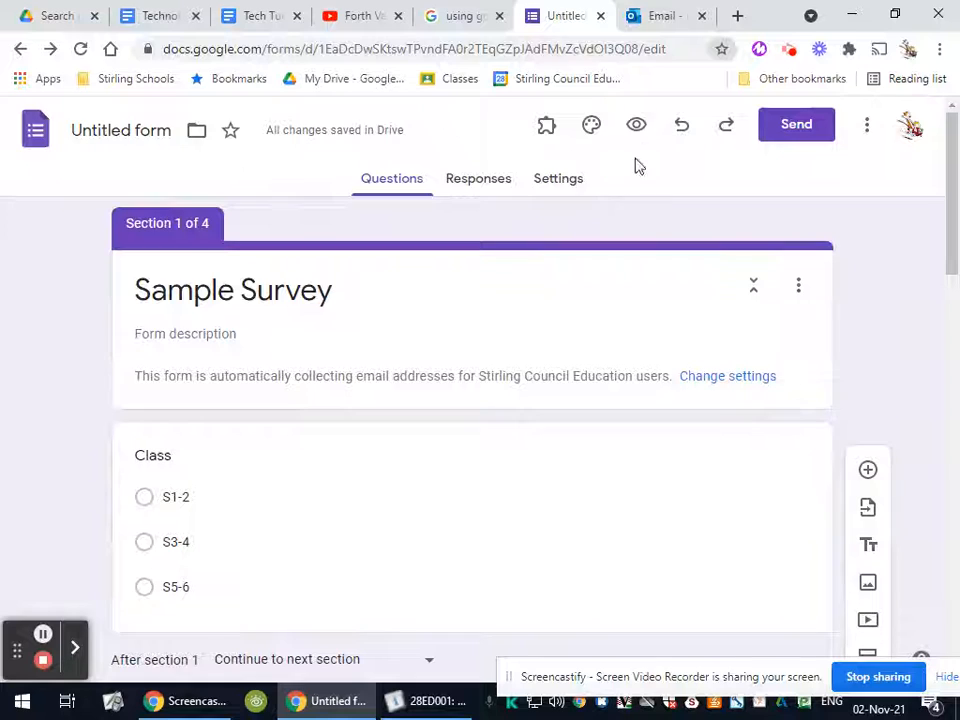
left_click(636, 124)
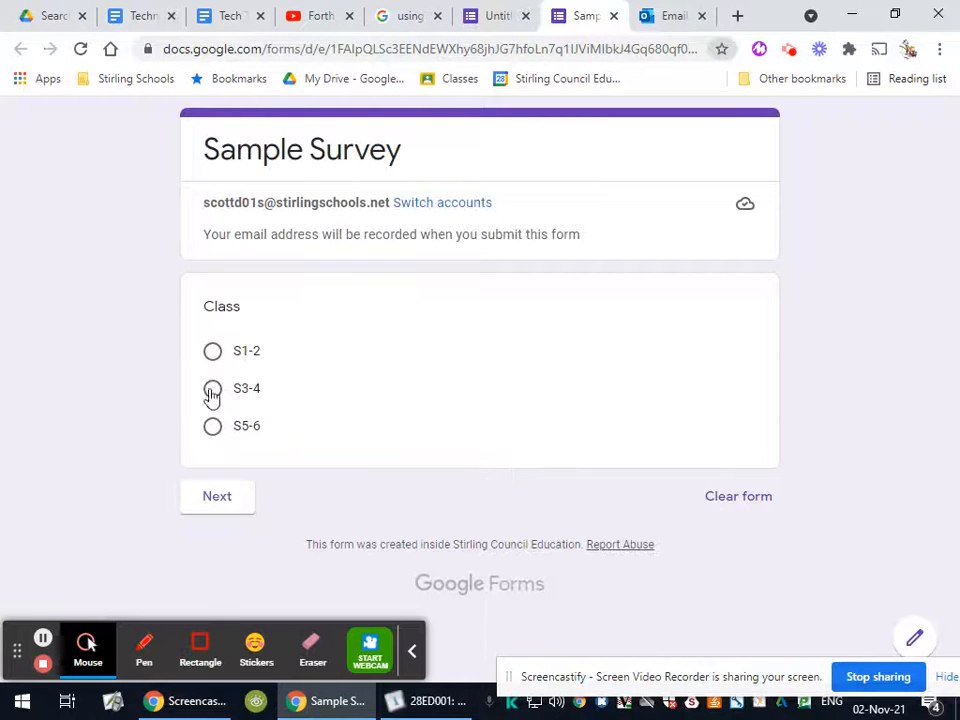
Step: Test the form by answering Class with S3-4 and the question in the S3-4 section with B, and return to the form editor
left_click(212, 389)
left_click(232, 537)
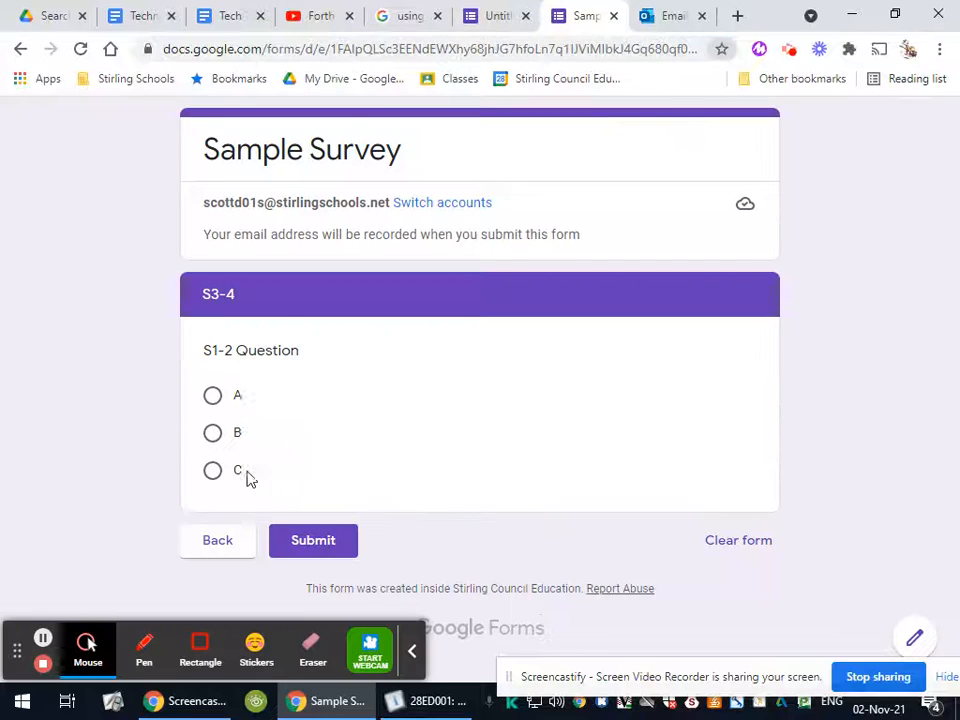
left_click(213, 433)
scroll(328, 520, "down", 1)
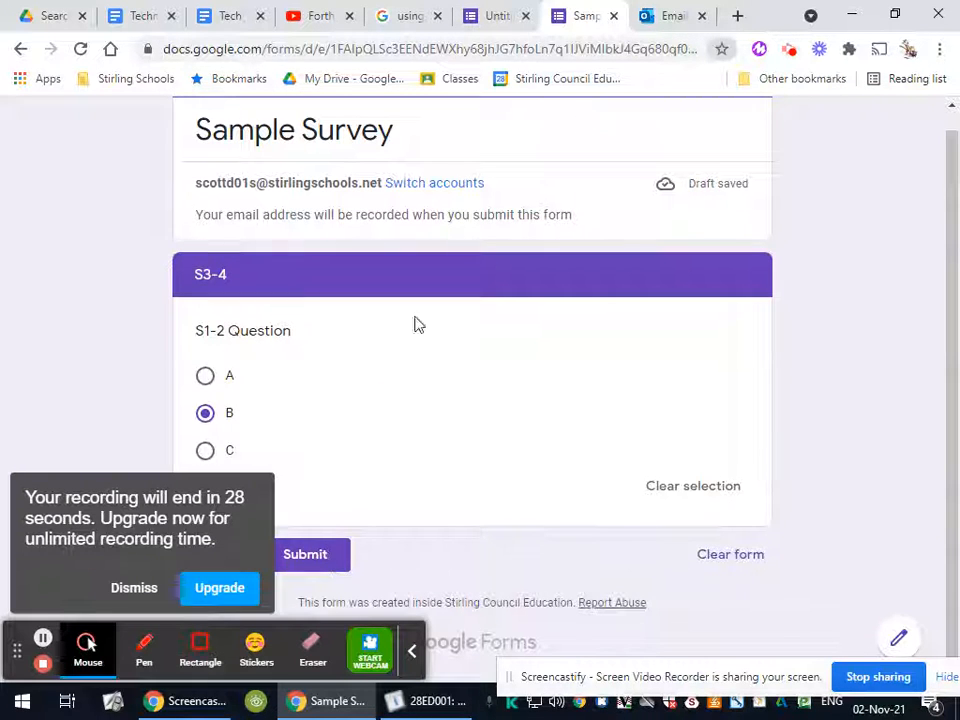
left_click(136, 592)
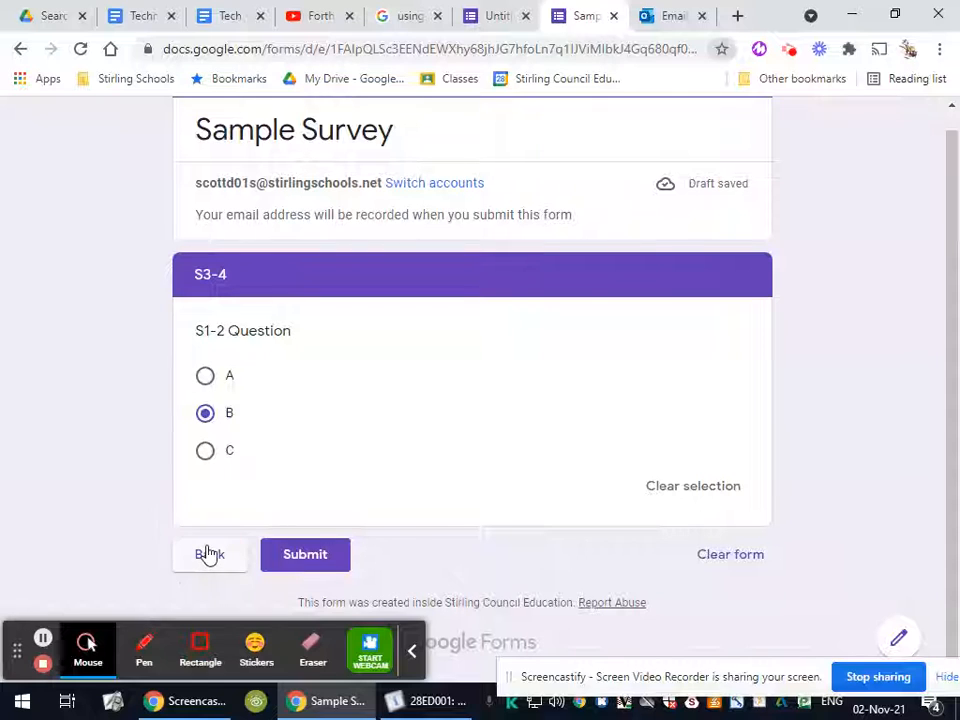
left_click(208, 553)
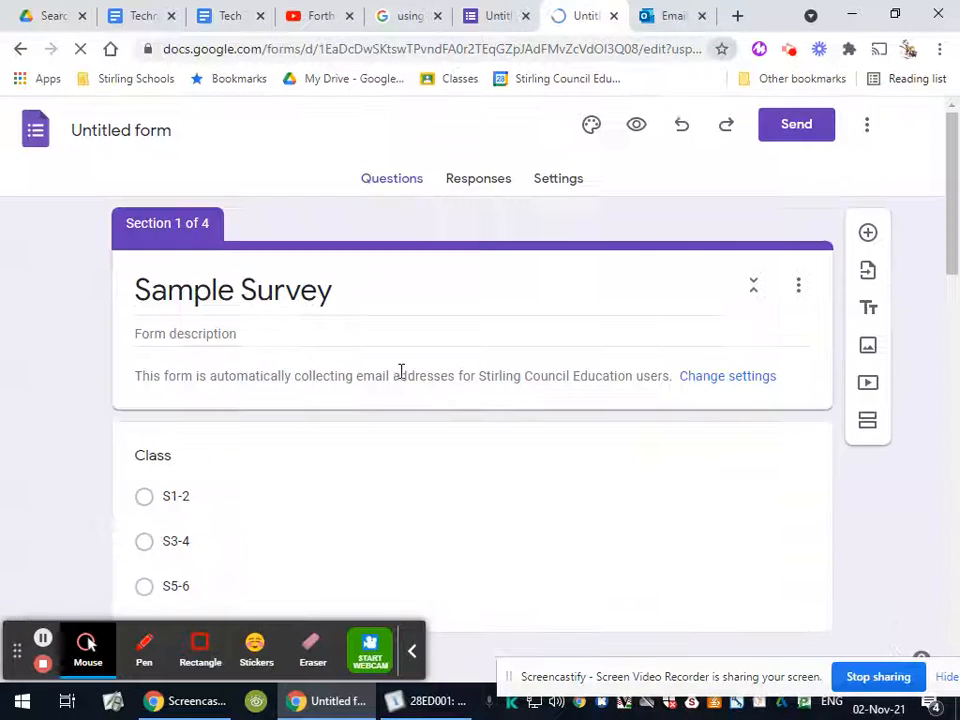
Step: Open the Class question for editing to review which section each answer leads to
scroll(392, 371, "down", 4)
scroll(390, 355, "down", 3)
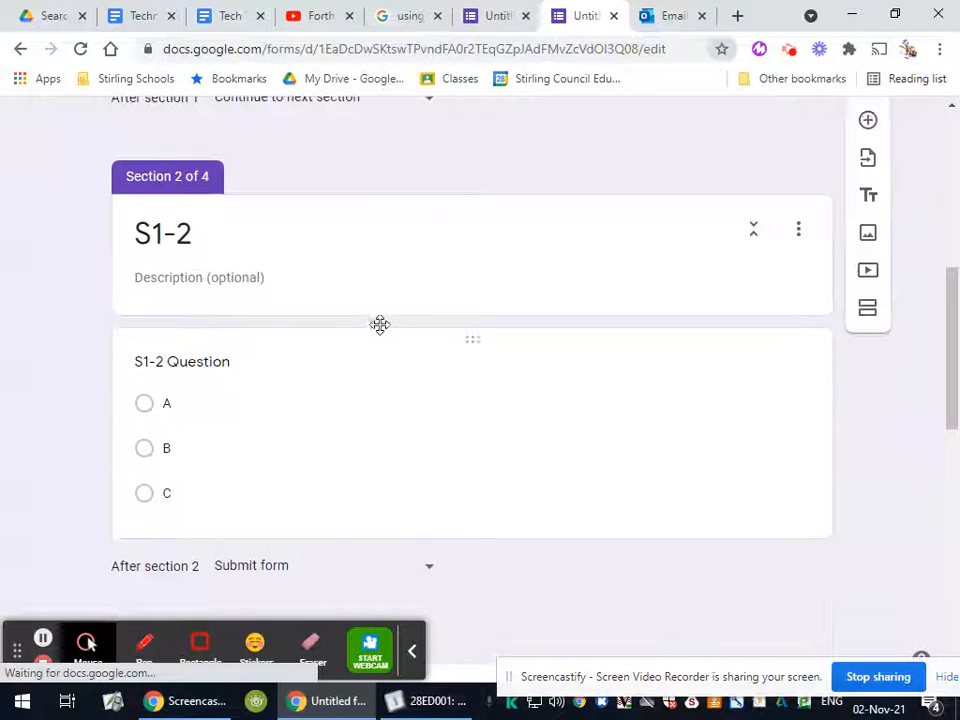
scroll(245, 267, "up", 3)
scroll(270, 266, "up", 2)
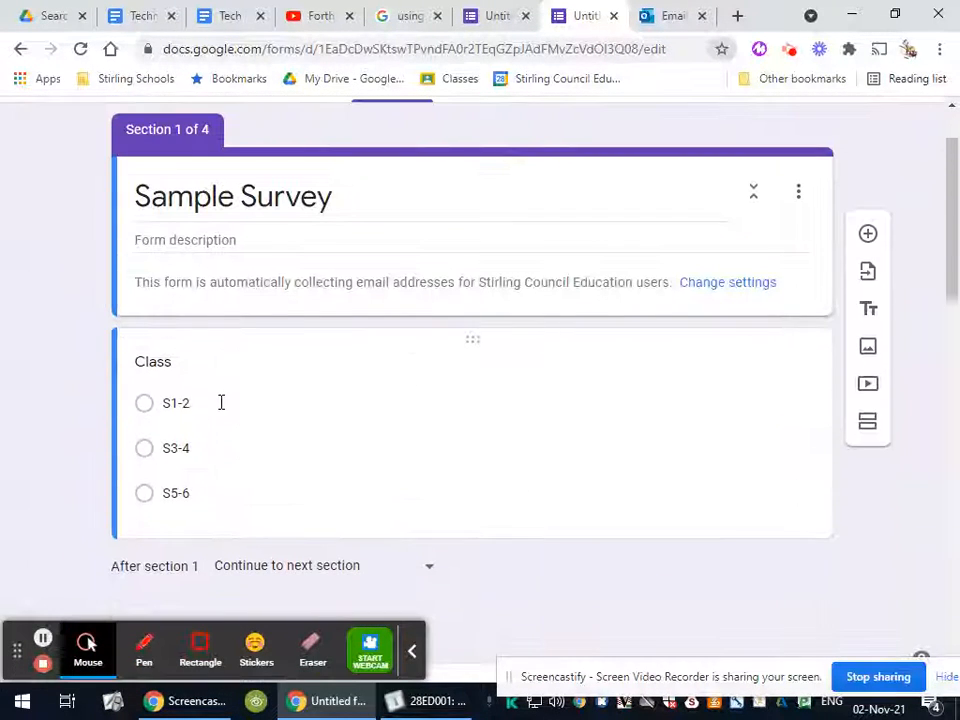
left_click(221, 403)
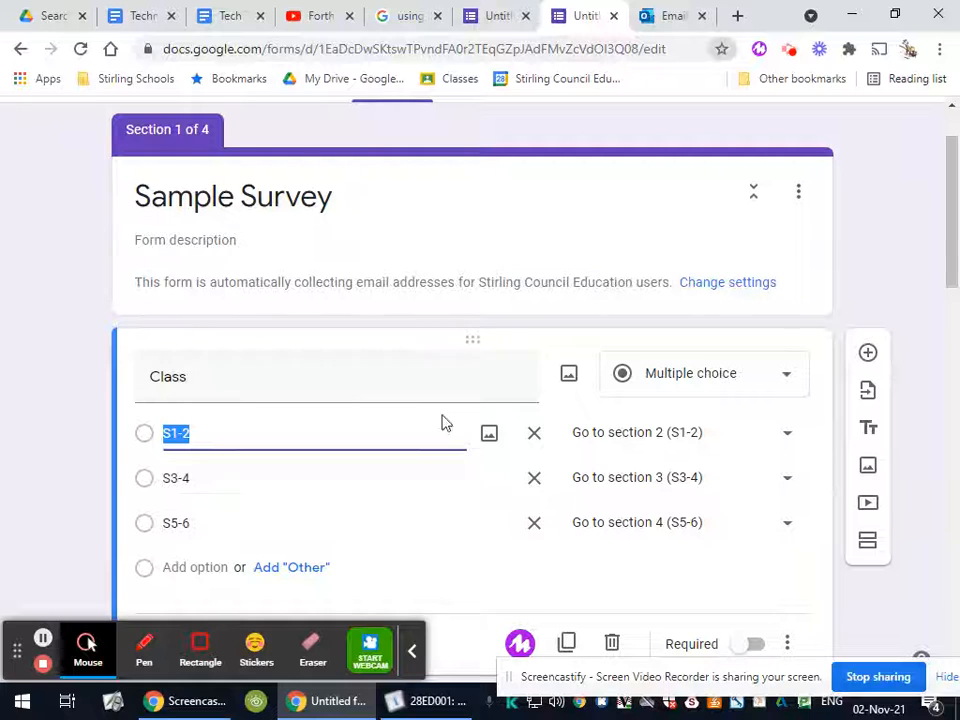